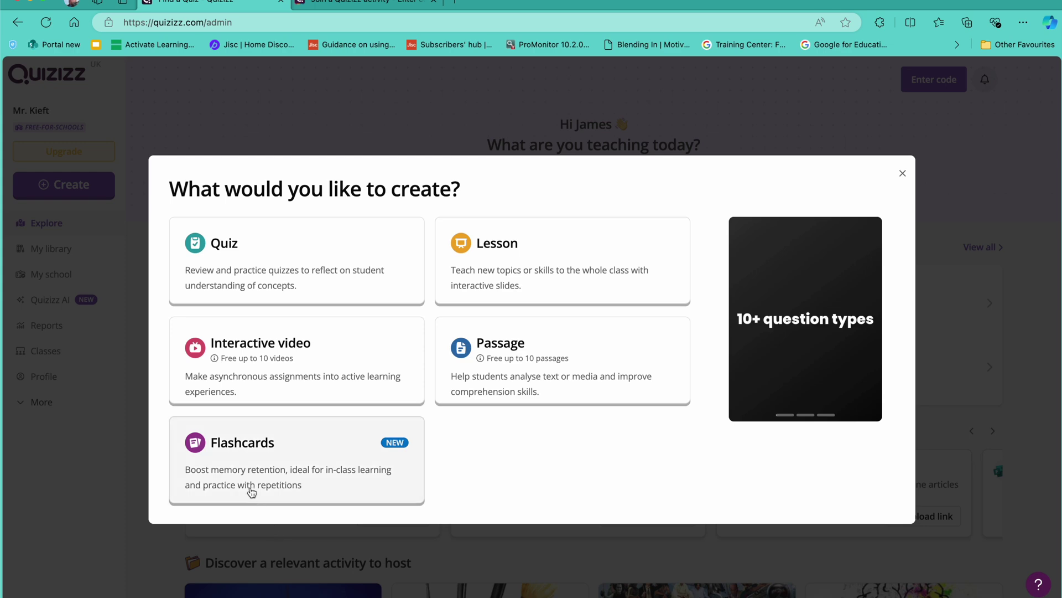
Step: Start a new AI-generated flashcard set and choose a document as its source, after viewing the topic and article options
{"action": "left_click", "coordinate": [255, 483]}
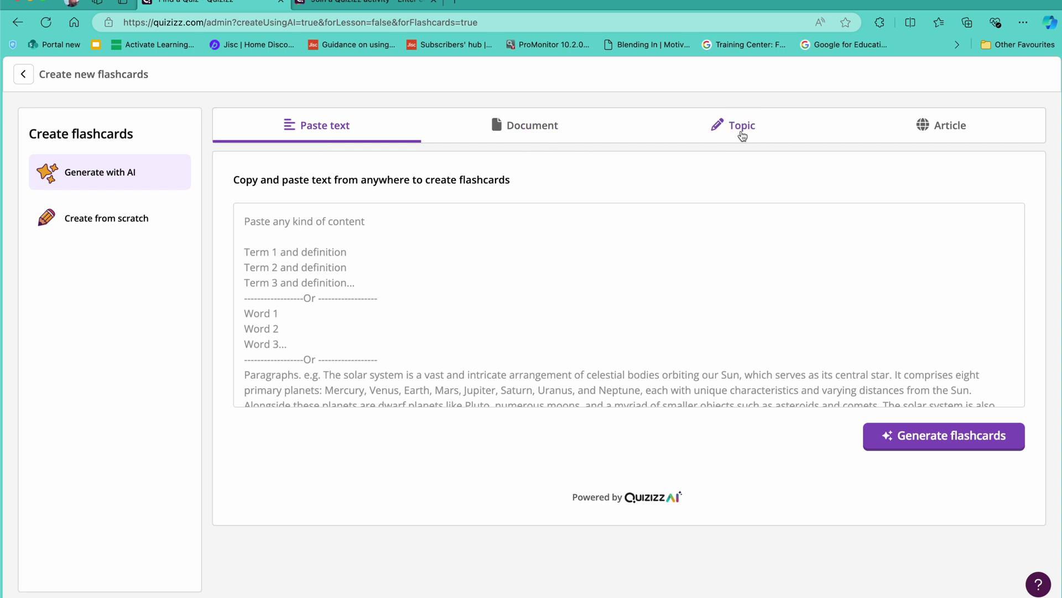
{"action": "left_click", "coordinate": [740, 134]}
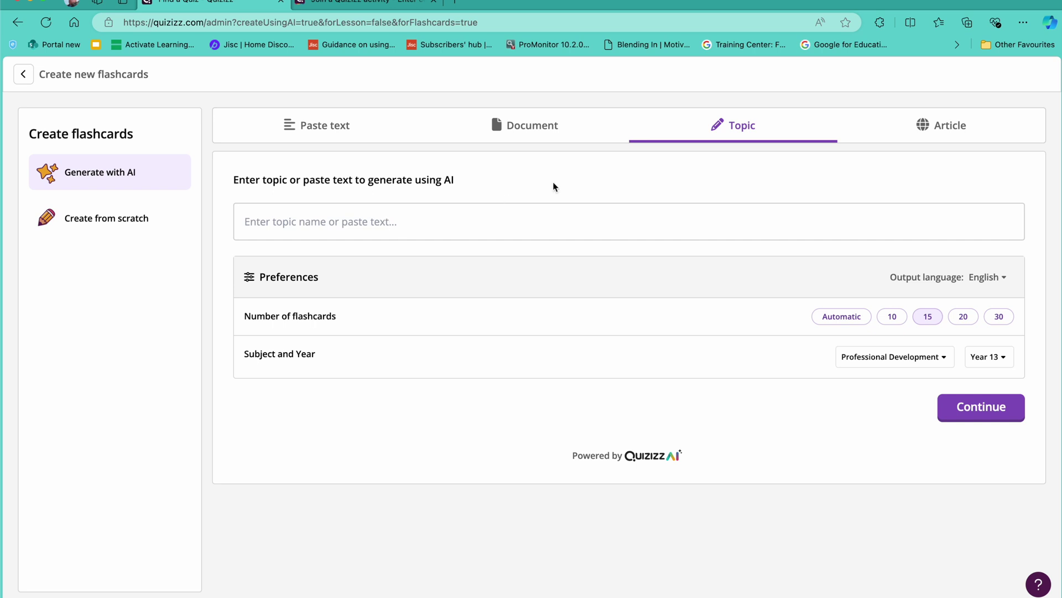
{"action": "left_click", "coordinate": [924, 126]}
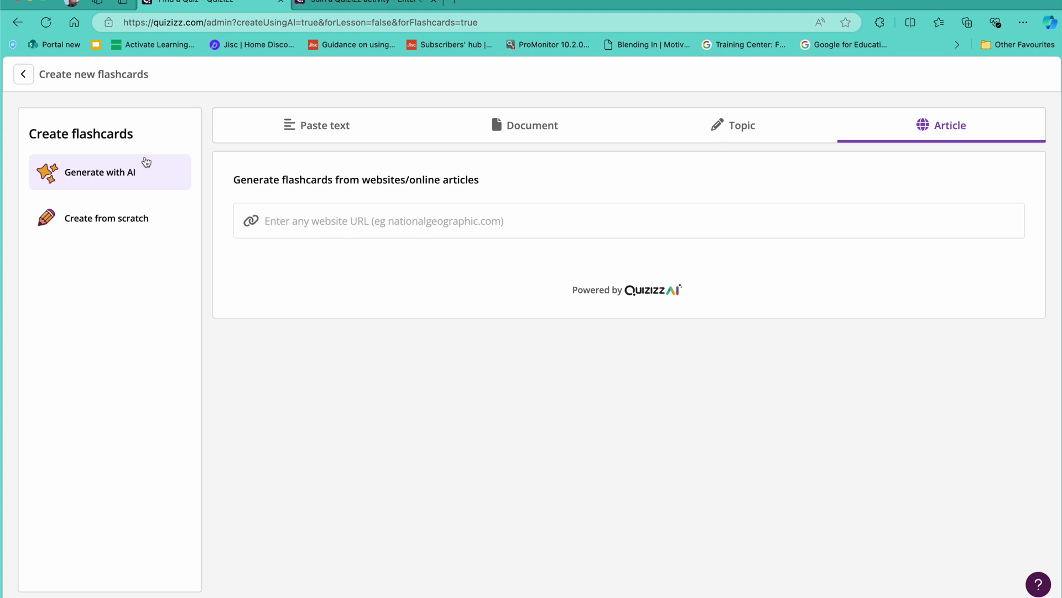
{"action": "left_click", "coordinate": [524, 128]}
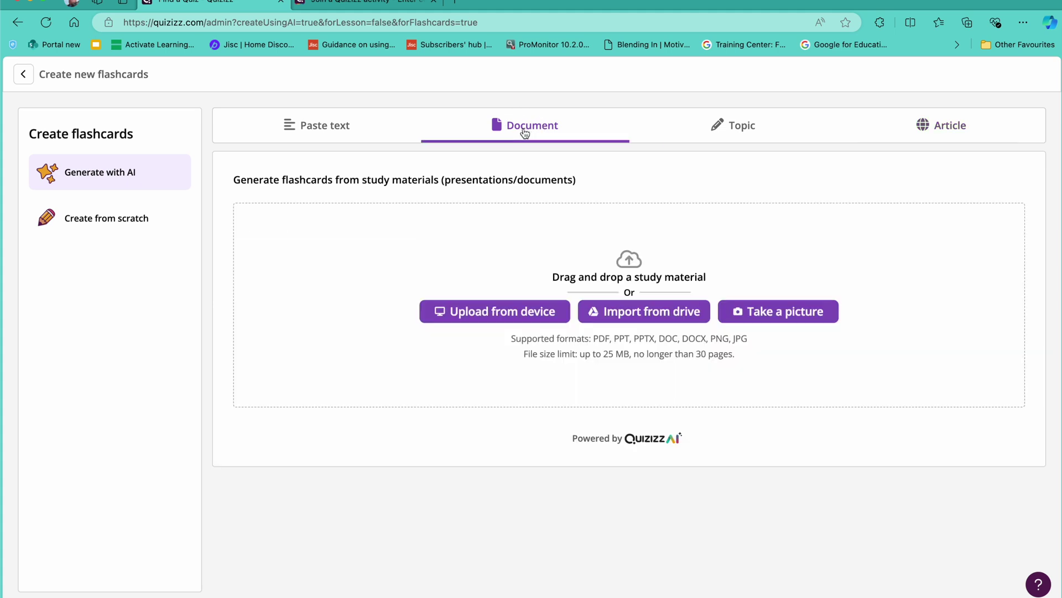
Step: Upload "flash meter labelled.pdf" from the device's Downloads folder as the study material
{"action": "left_click", "coordinate": [497, 318]}
{"action": "scroll", "coordinate": [503, 294], "scroll_direction": "down", "scroll_amount": 10}
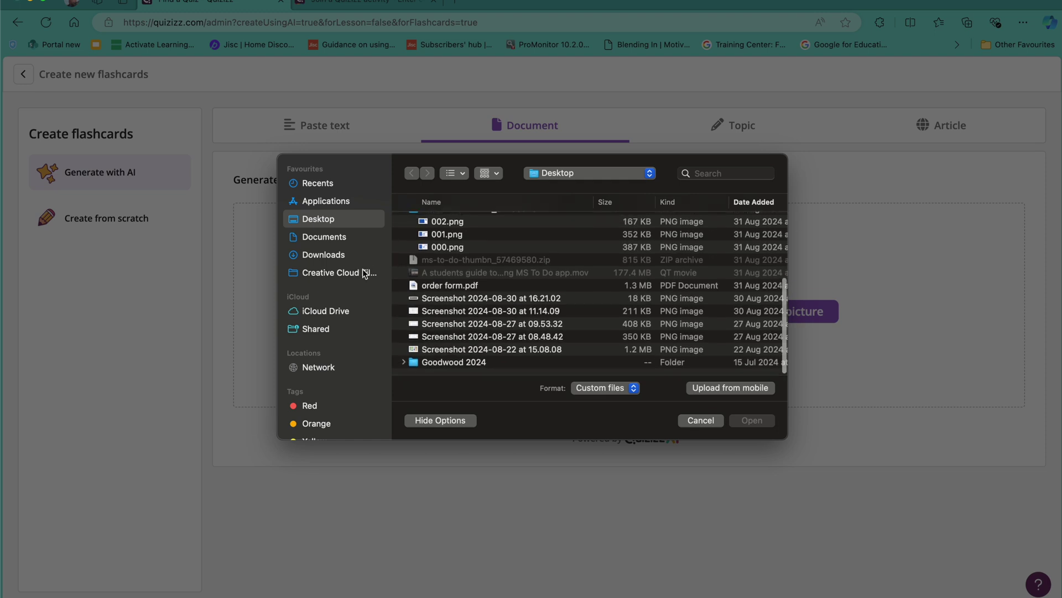
{"action": "left_click", "coordinate": [325, 257]}
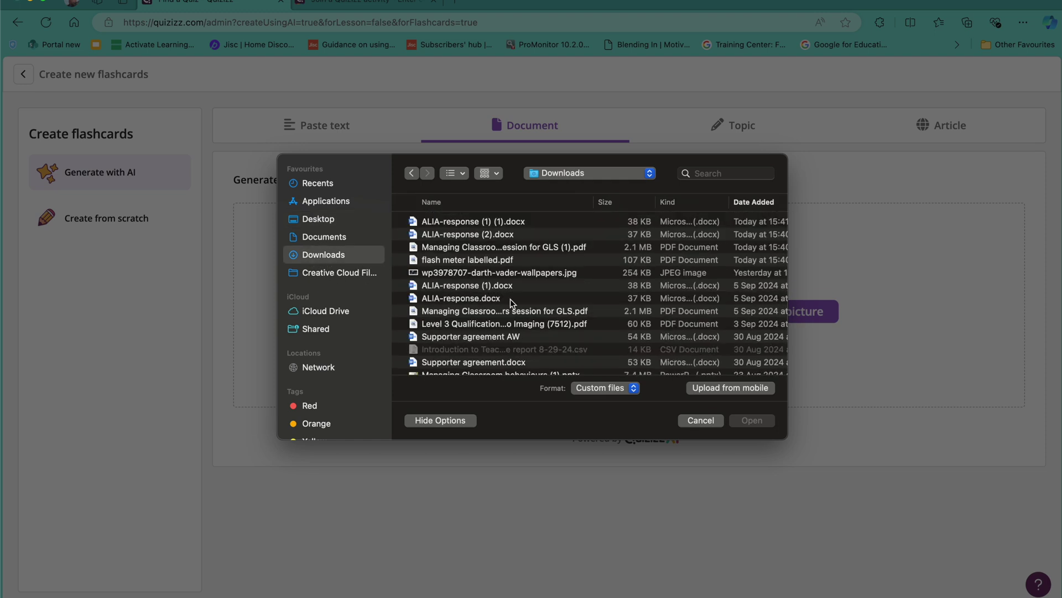
{"action": "left_click", "coordinate": [457, 260]}
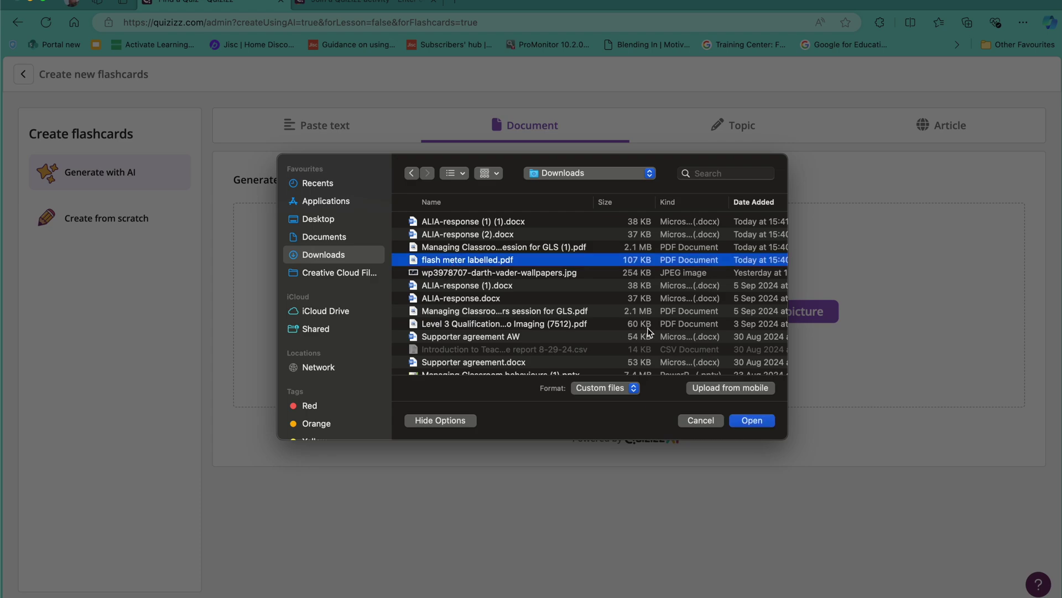
{"action": "left_click", "coordinate": [752, 422]}
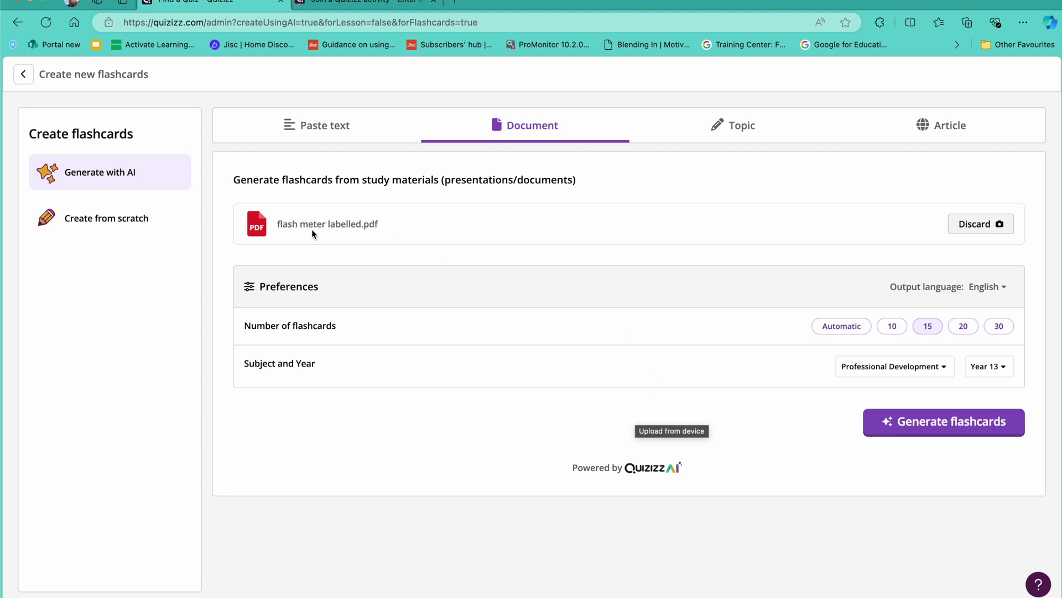
Step: Set the number of flashcards to Automatic and generate the set from the uploaded PDF, keeping the subject and year as they are
{"action": "left_click", "coordinate": [855, 328]}
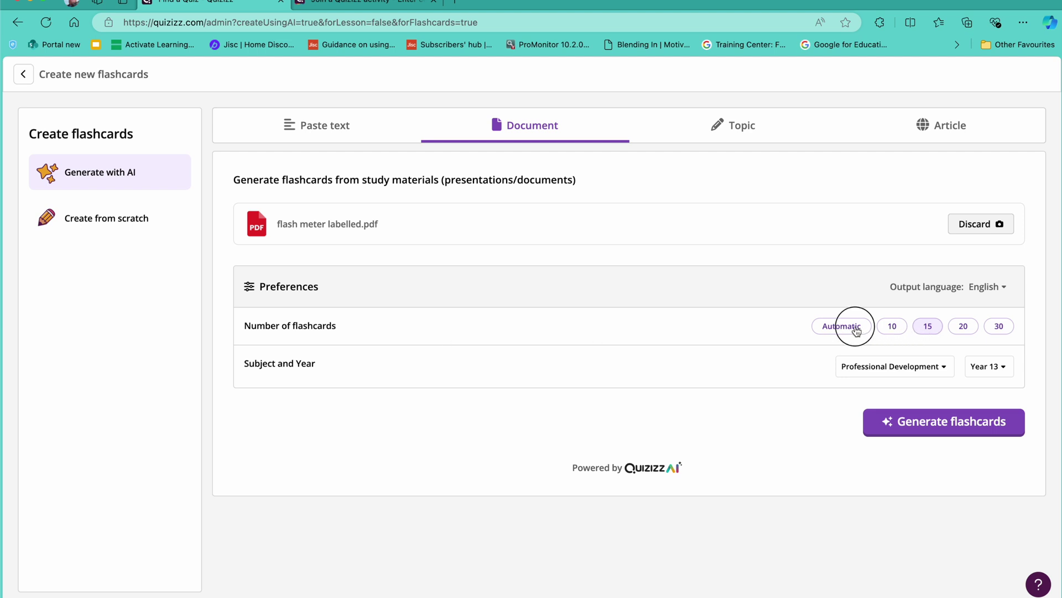
{"action": "left_click", "coordinate": [939, 367]}
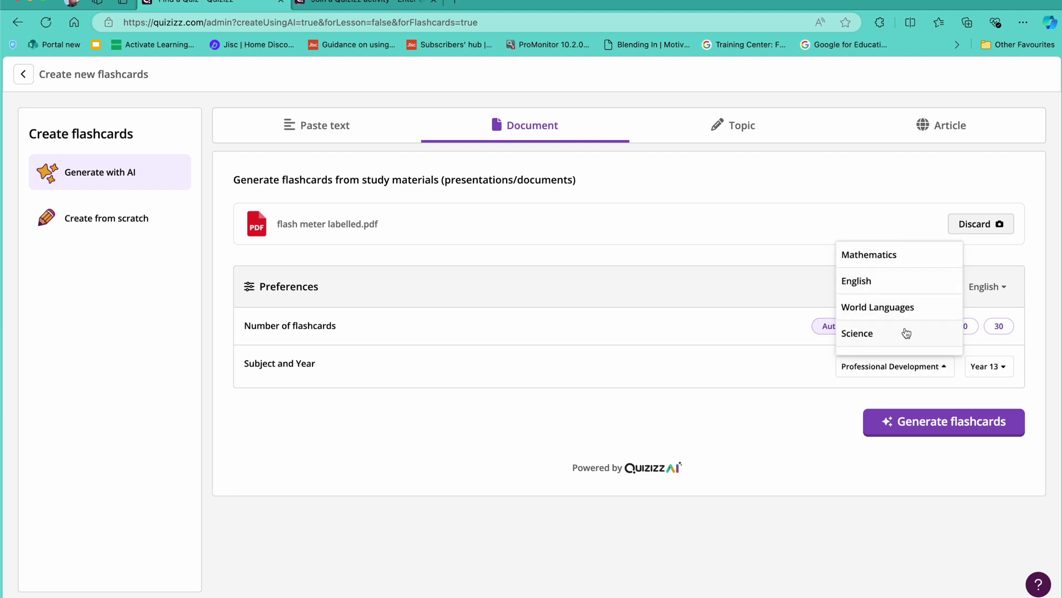
{"action": "left_click", "coordinate": [964, 377]}
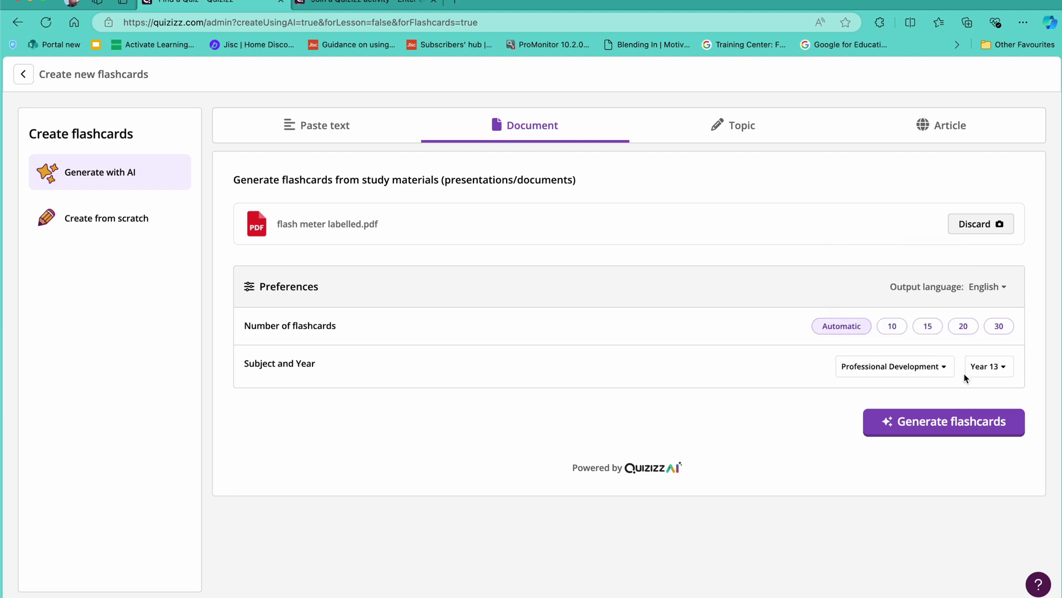
{"action": "left_click", "coordinate": [992, 367]}
{"action": "scroll", "coordinate": [1002, 326], "scroll_direction": "down", "scroll_amount": 5}
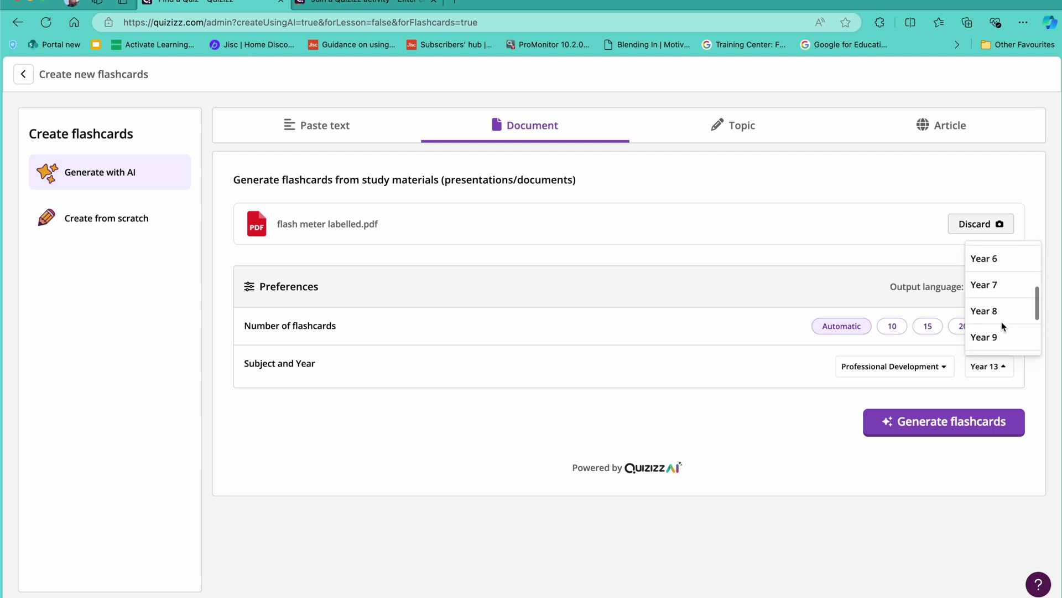
{"action": "left_click", "coordinate": [948, 430]}
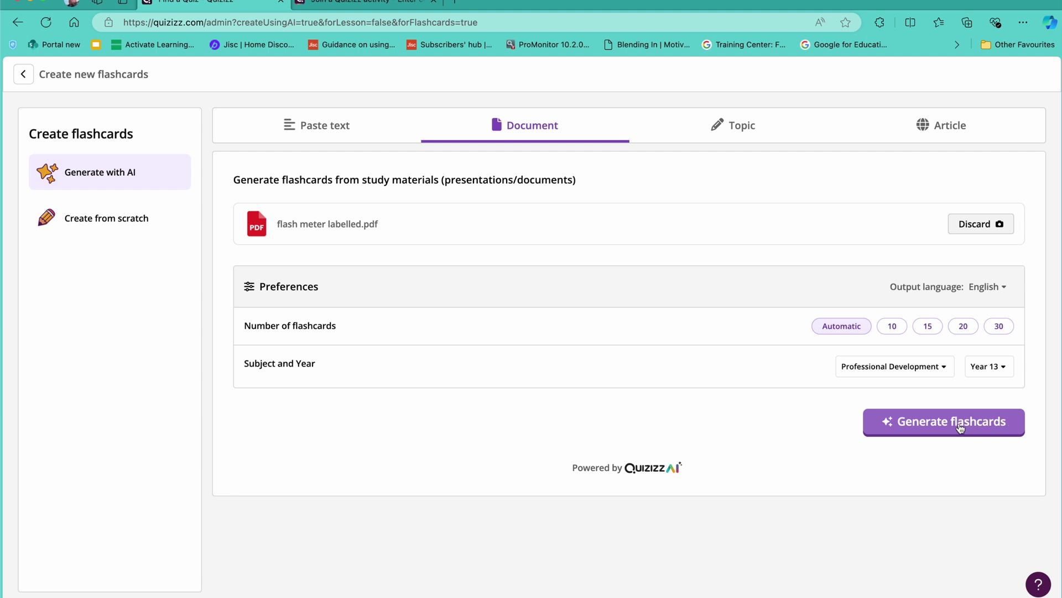
{"action": "left_click", "coordinate": [956, 427]}
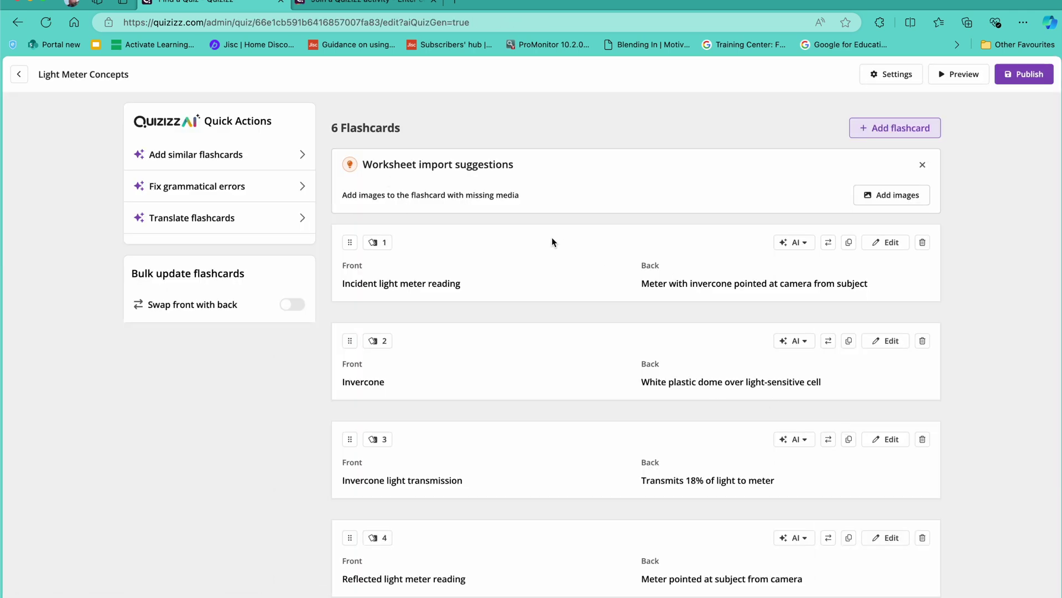
Step: Review the generated flashcards and examine the AI options offered for the first flashcard
{"action": "scroll", "coordinate": [560, 288], "scroll_direction": "down", "scroll_amount": 1}
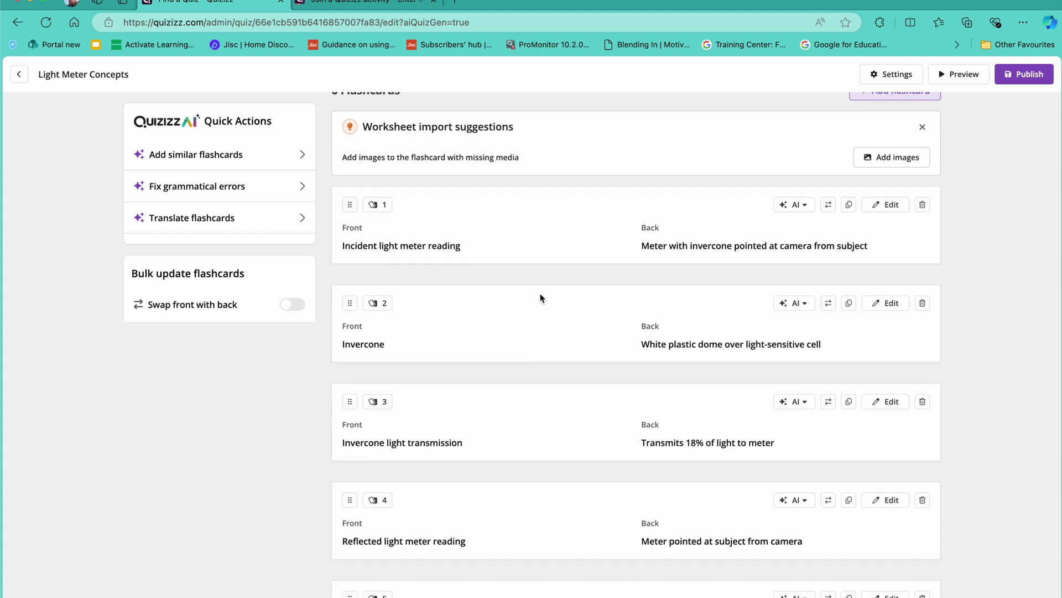
{"action": "scroll", "coordinate": [537, 349], "scroll_direction": "down", "scroll_amount": 4}
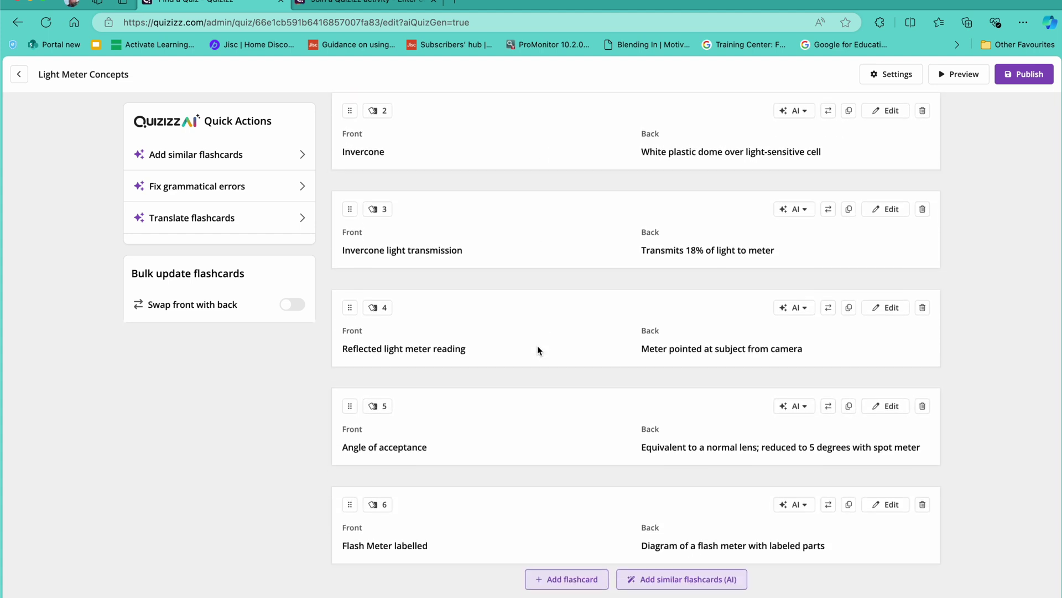
{"action": "scroll", "coordinate": [539, 349], "scroll_direction": "up", "scroll_amount": 4}
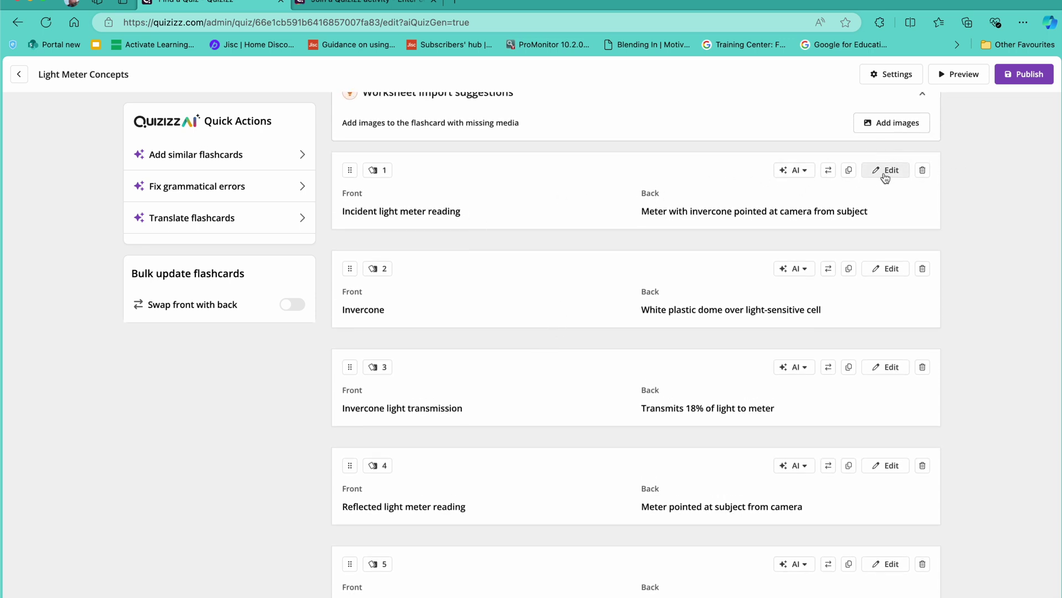
{"action": "left_click", "coordinate": [809, 175]}
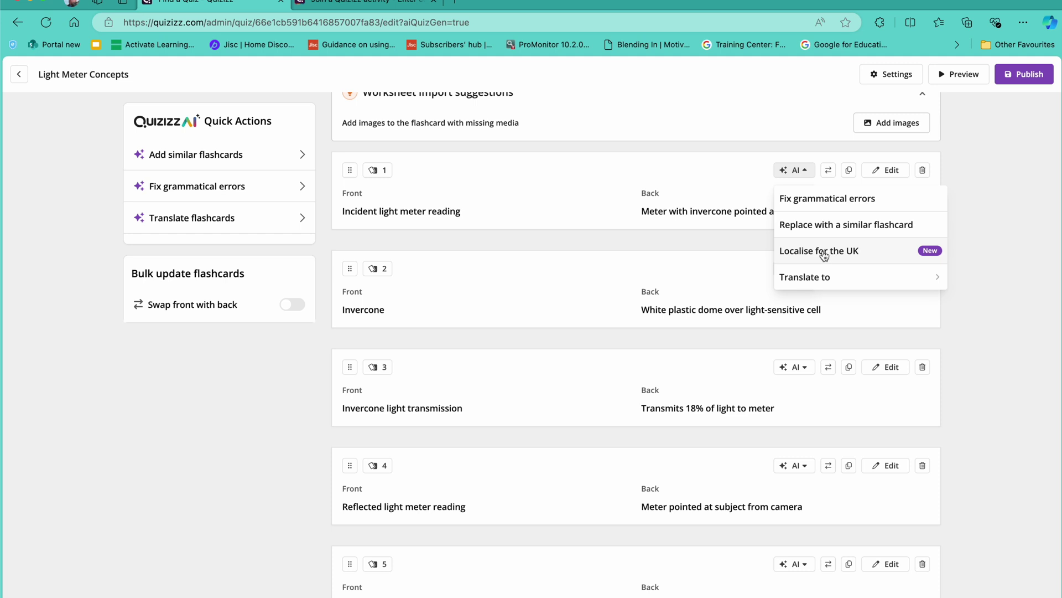
{"action": "mouse_move", "coordinate": [817, 283]}
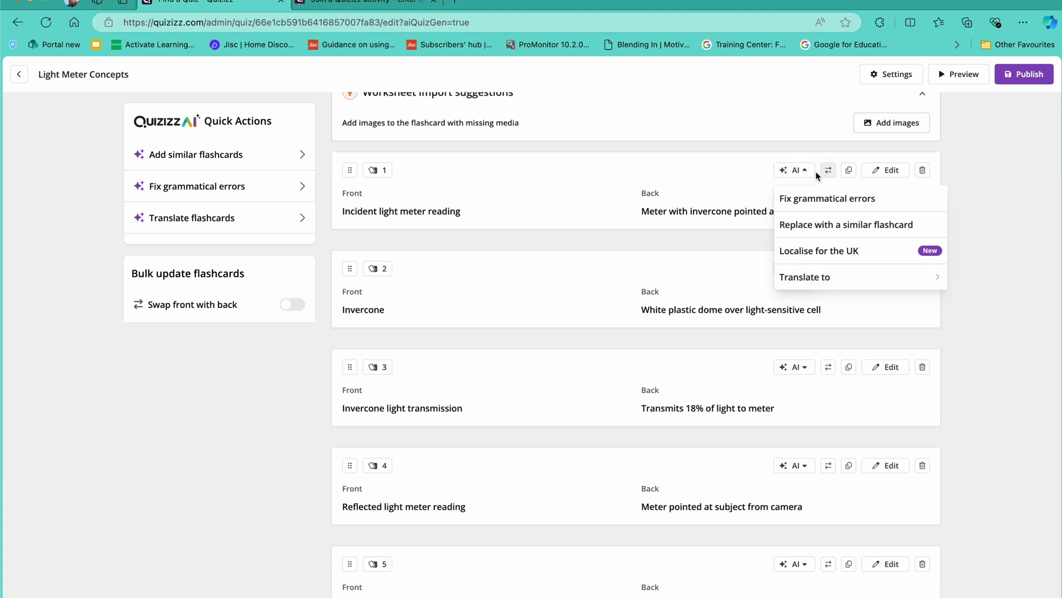
{"action": "left_click", "coordinate": [745, 165]}
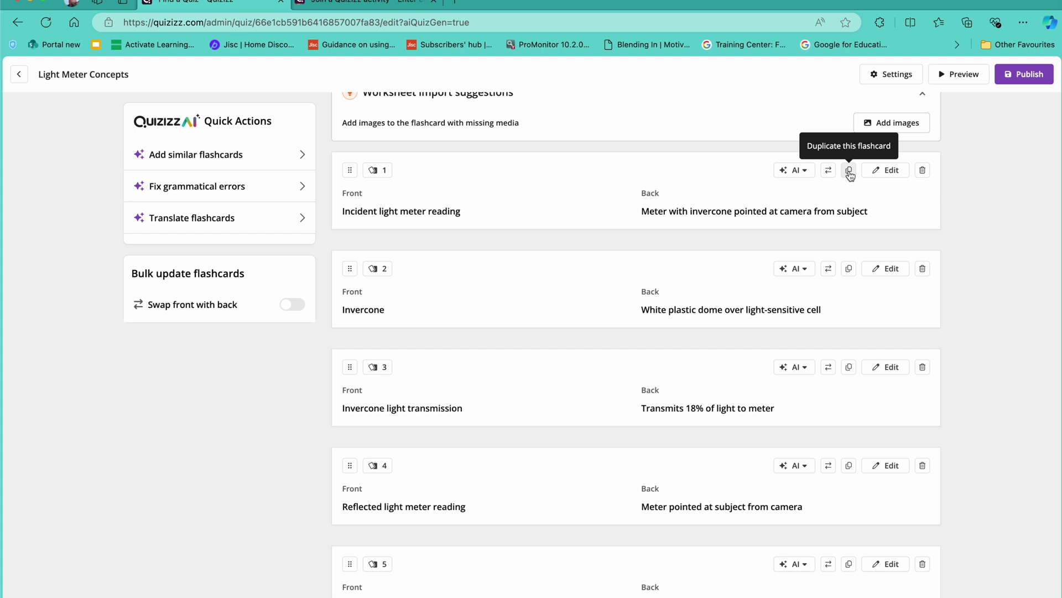
Step: Open the first flashcard for editing and copy the phrase "Meter with invercone pointed at camera" from its back
{"action": "left_click", "coordinate": [888, 176]}
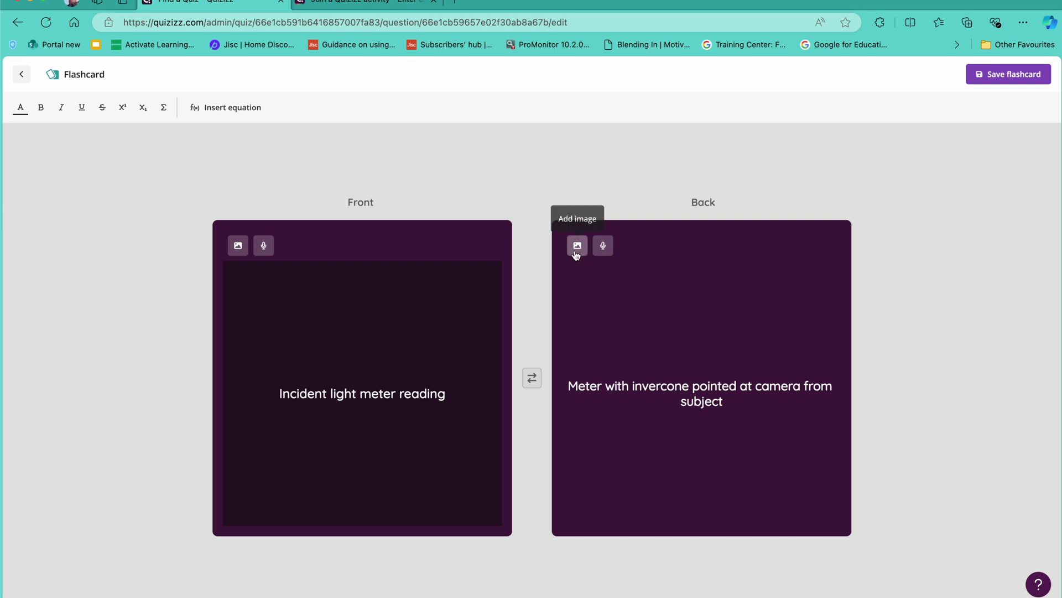
{"action": "left_click_drag", "start_coordinate": [569, 384], "coordinate": [738, 413]}
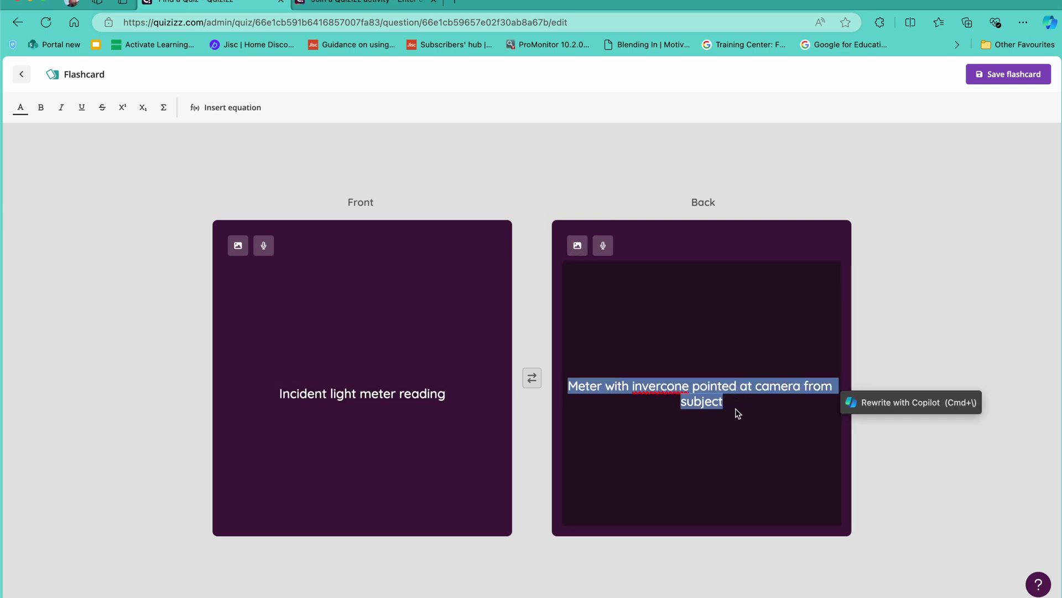
{"action": "left_click", "coordinate": [570, 388]}
{"action": "left_click_drag", "start_coordinate": [572, 390], "coordinate": [797, 390]}
{"action": "key", "text": "super+c"}
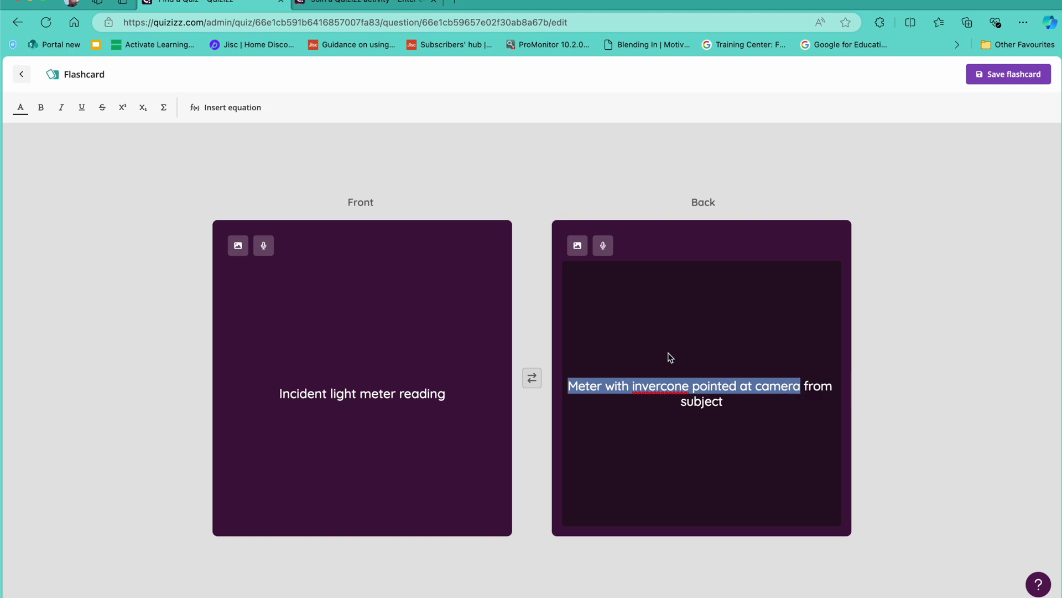
Step: Search for an image for the back of the card using the copied phrase "Meter with invercone pointed at camera"
{"action": "left_click", "coordinate": [579, 247]}
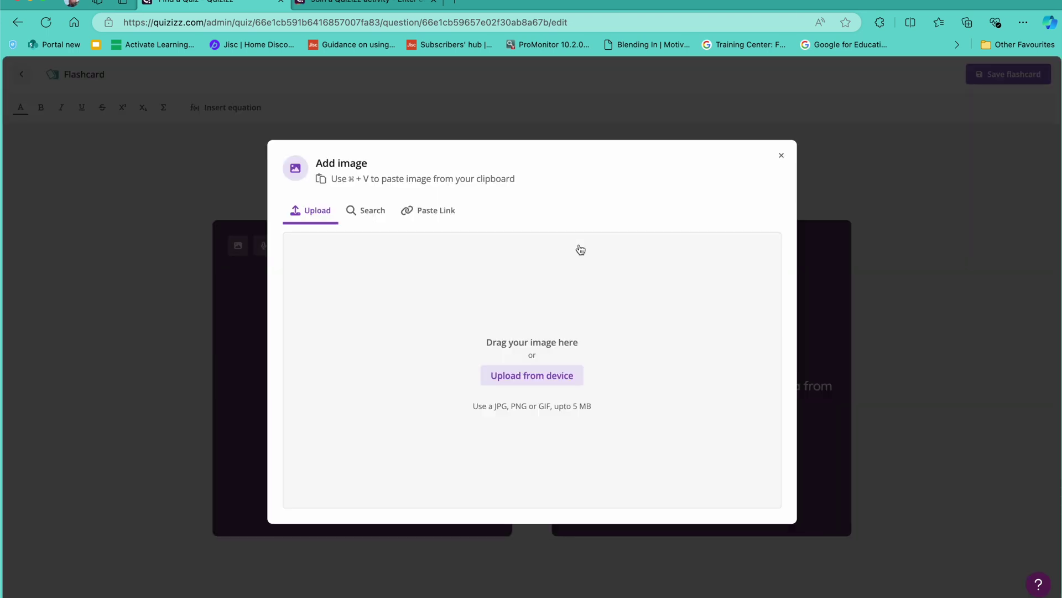
{"action": "left_click", "coordinate": [374, 216]}
{"action": "left_click", "coordinate": [332, 232]}
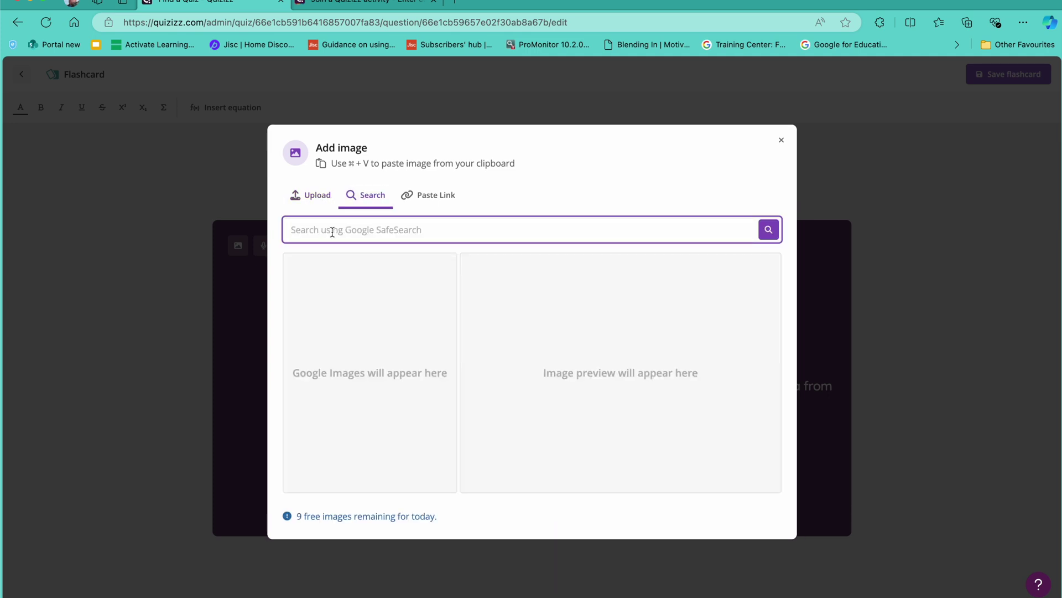
{"action": "key", "text": "super+v"}
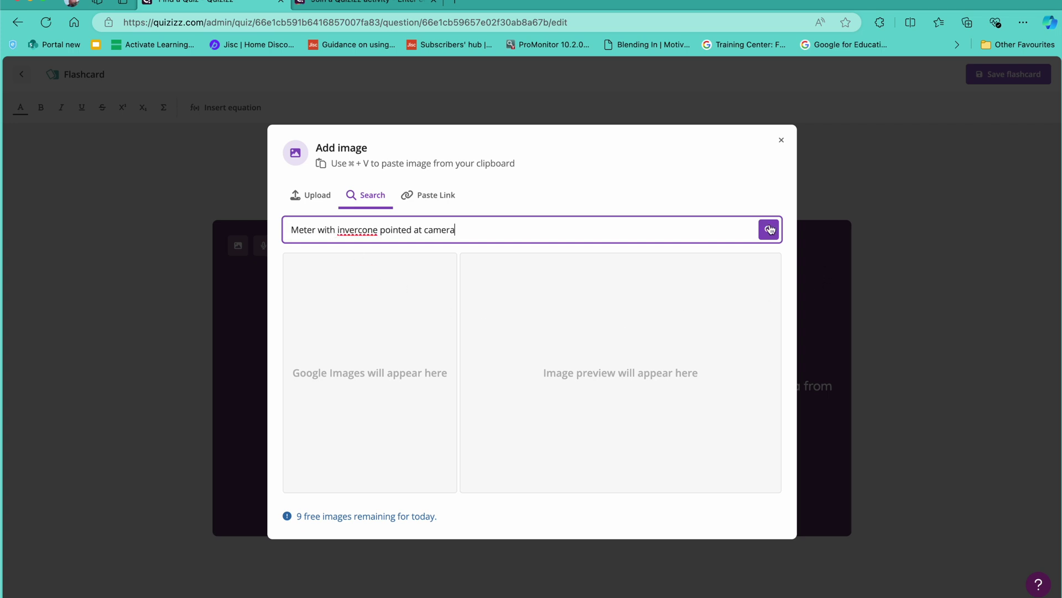
{"action": "left_click", "coordinate": [768, 229]}
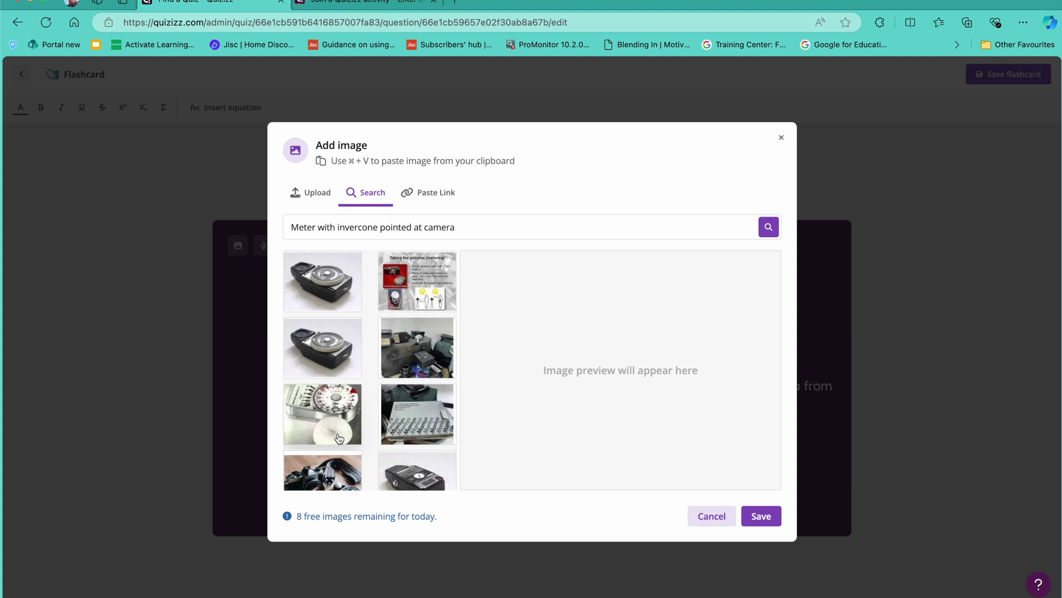
Step: Add the photo of the Nikon camera beside a light meter to the card's back, cropped to just the light meter
{"action": "scroll", "coordinate": [340, 433], "scroll_direction": "down", "scroll_amount": 4}
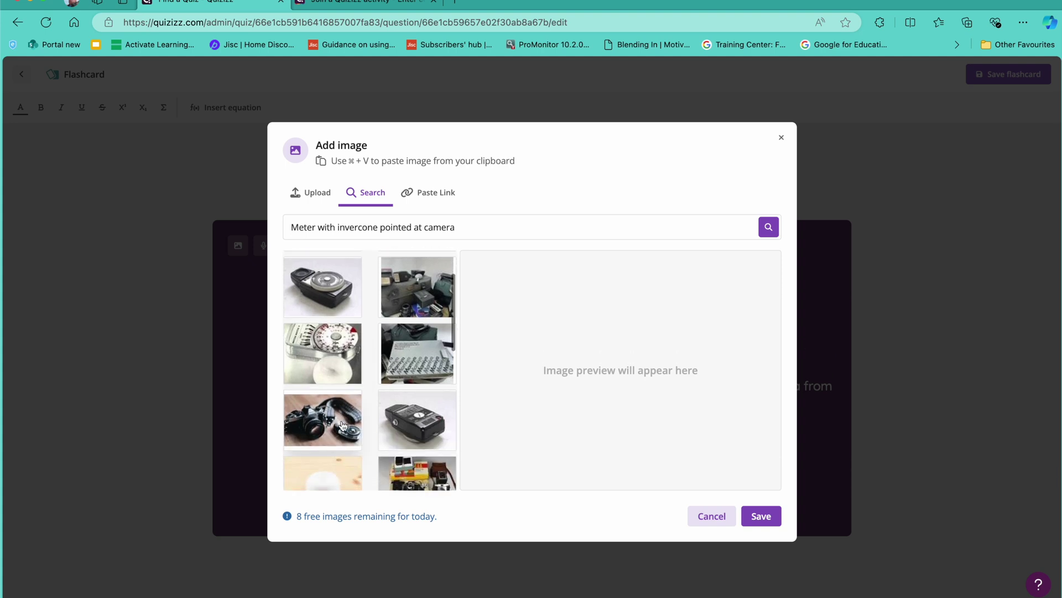
{"action": "scroll", "coordinate": [344, 424], "scroll_direction": "down", "scroll_amount": 3}
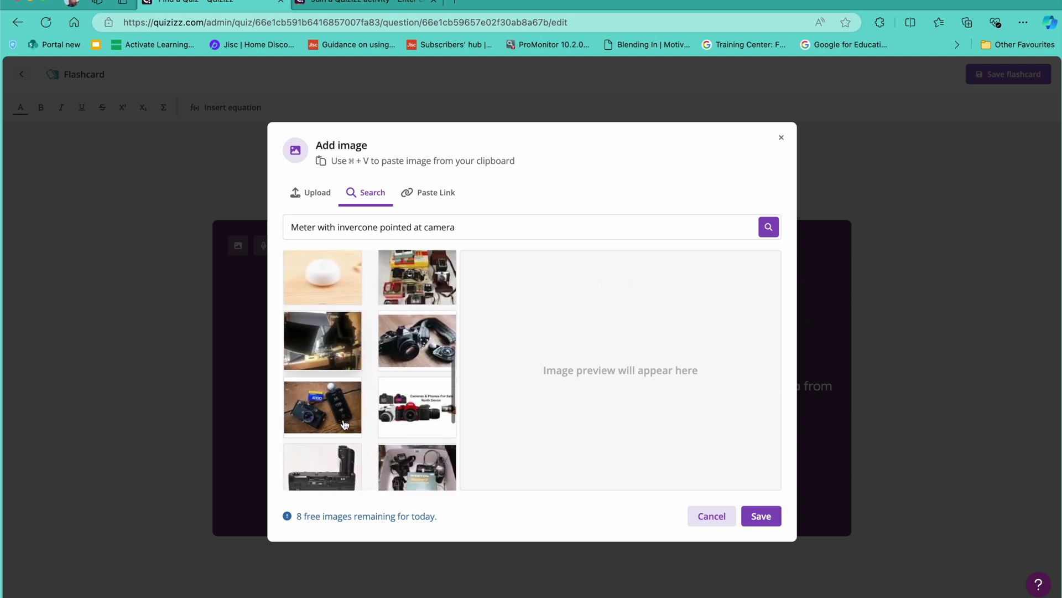
{"action": "scroll", "coordinate": [342, 409], "scroll_direction": "up", "scroll_amount": 3}
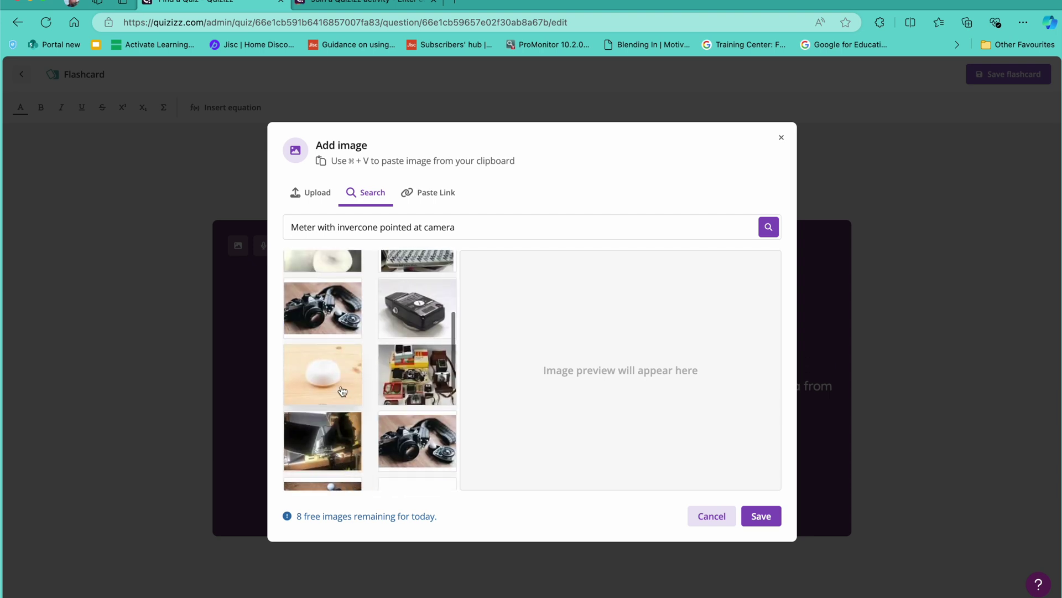
{"action": "scroll", "coordinate": [326, 410], "scroll_direction": "up", "scroll_amount": 2}
{"action": "scroll", "coordinate": [323, 432], "scroll_direction": "down", "scroll_amount": 4}
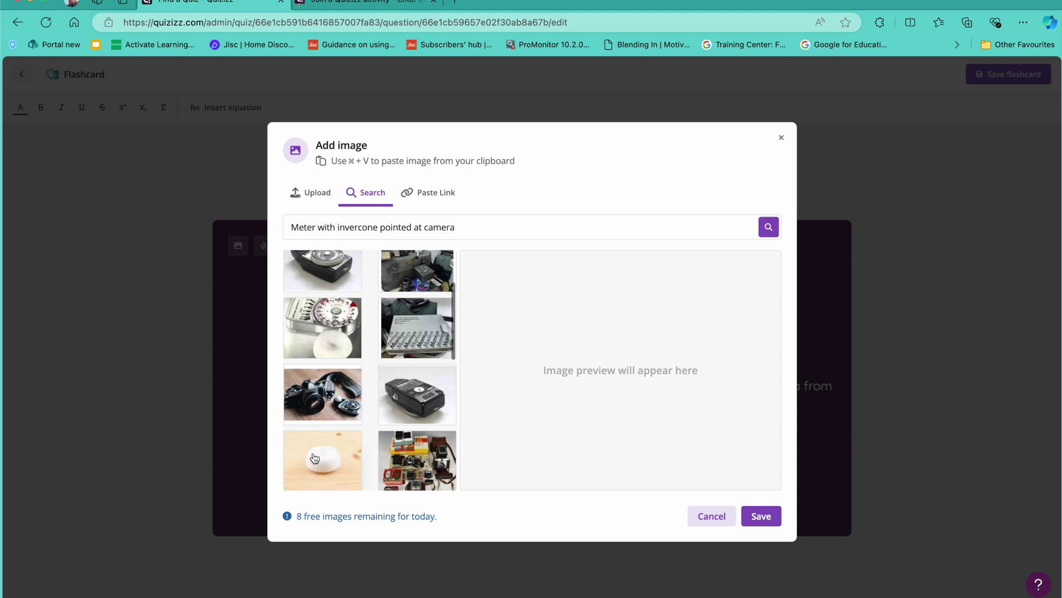
{"action": "scroll", "coordinate": [354, 431], "scroll_direction": "down", "scroll_amount": 2}
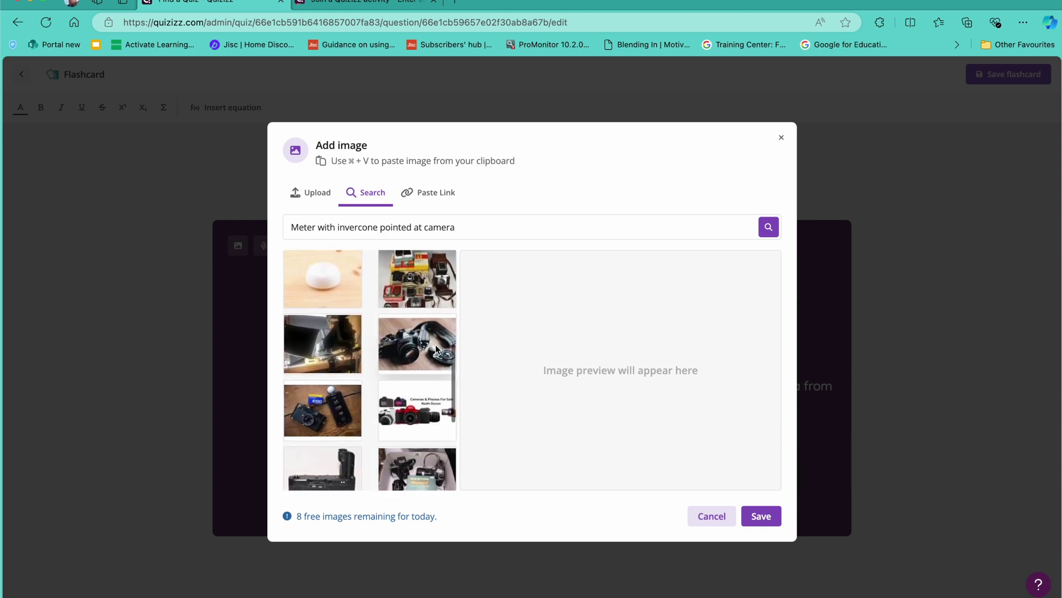
{"action": "left_click", "coordinate": [436, 344]}
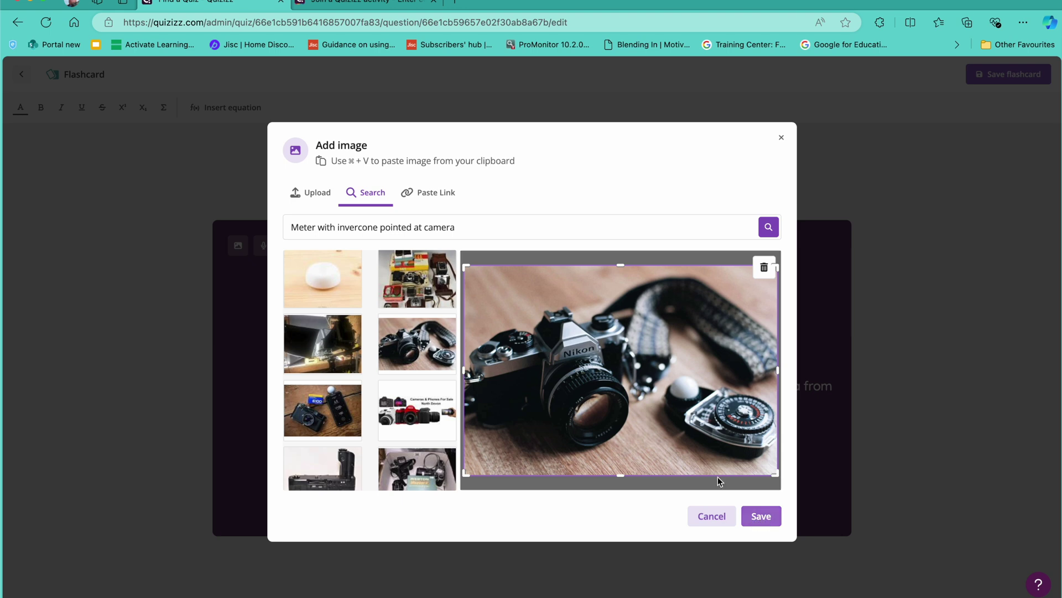
{"action": "left_click_drag", "start_coordinate": [466, 266], "coordinate": [643, 344]}
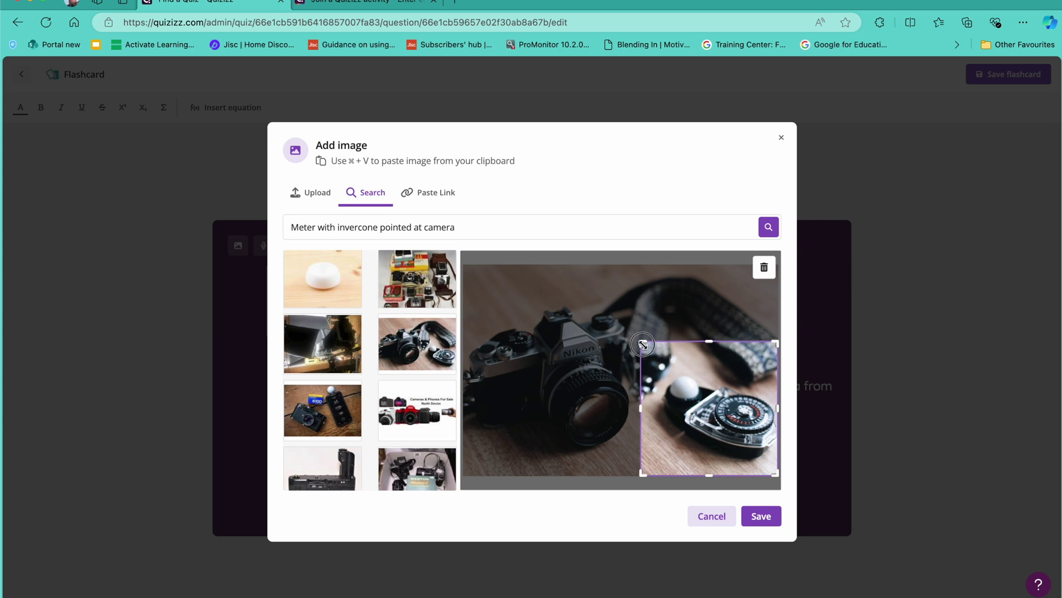
{"action": "left_click", "coordinate": [758, 523]}
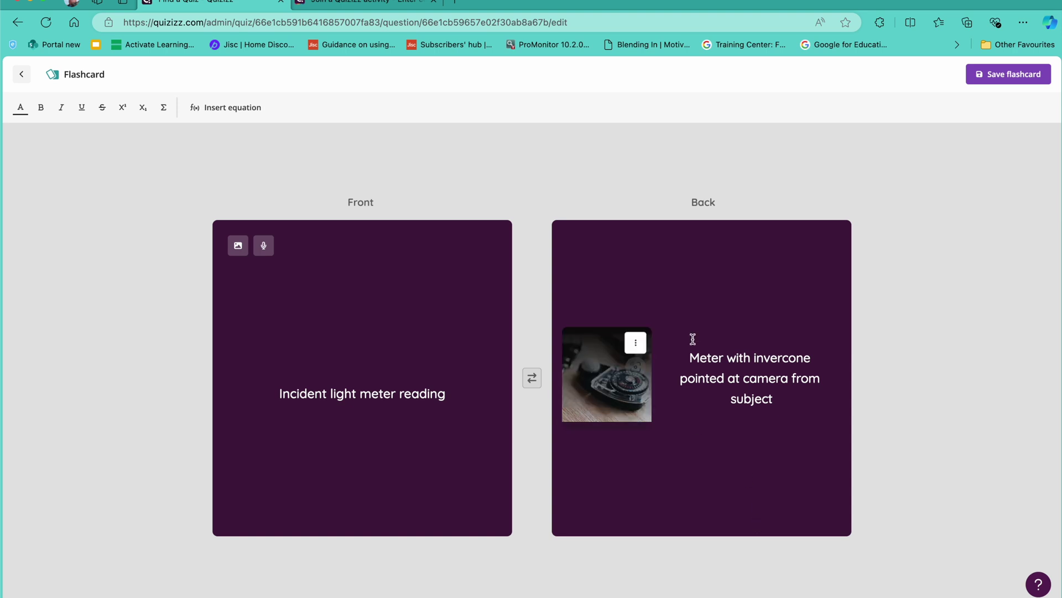
Step: Save the edited first flashcard and look over the cards in the Light Meter Concepts set
{"action": "left_click", "coordinate": [1022, 78]}
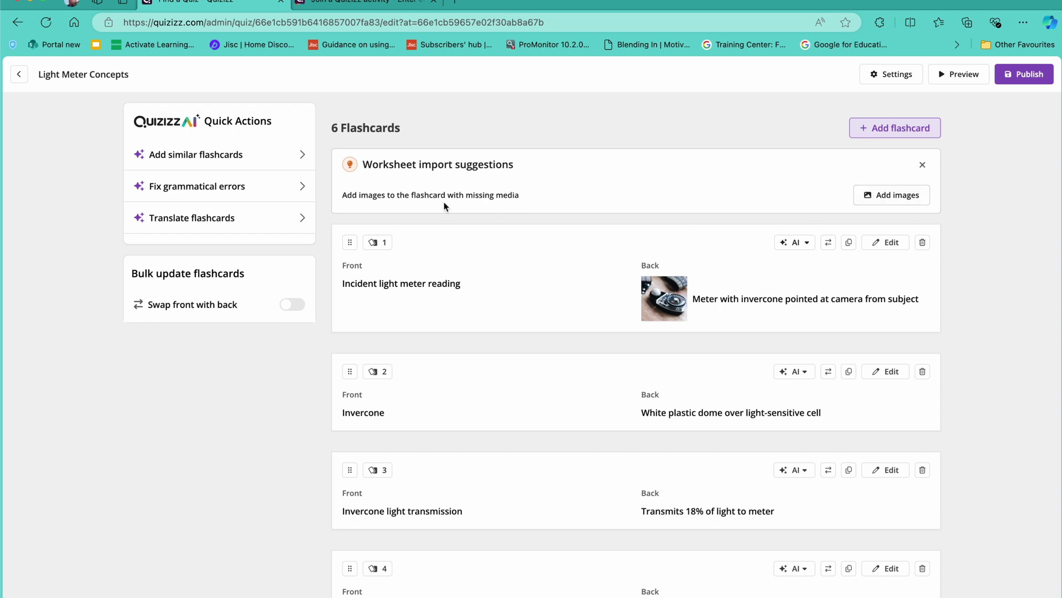
{"action": "scroll", "coordinate": [602, 431], "scroll_direction": "down", "scroll_amount": 5}
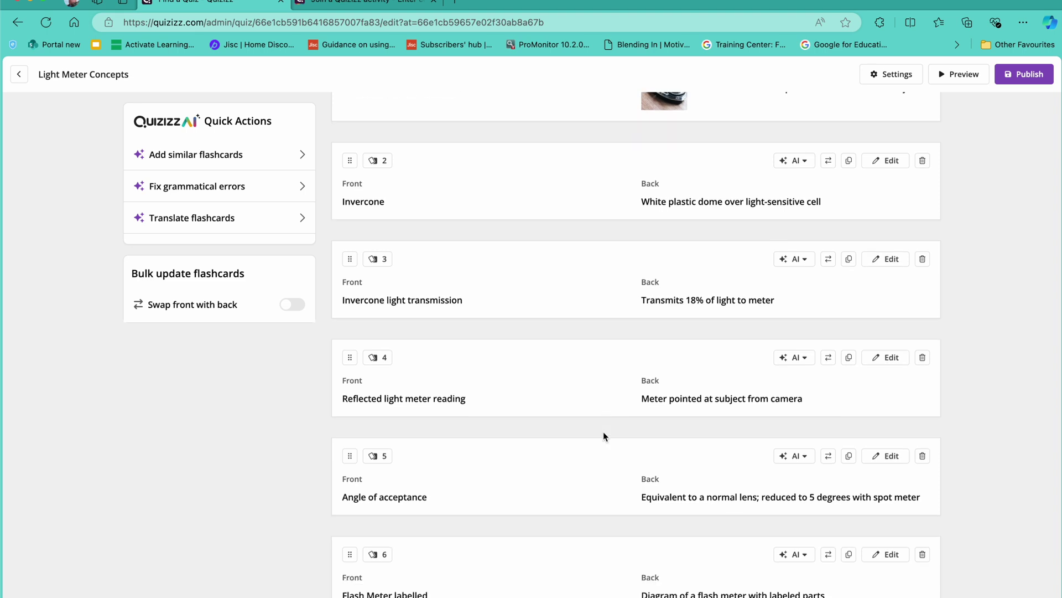
{"action": "scroll", "coordinate": [604, 435], "scroll_direction": "up", "scroll_amount": 5}
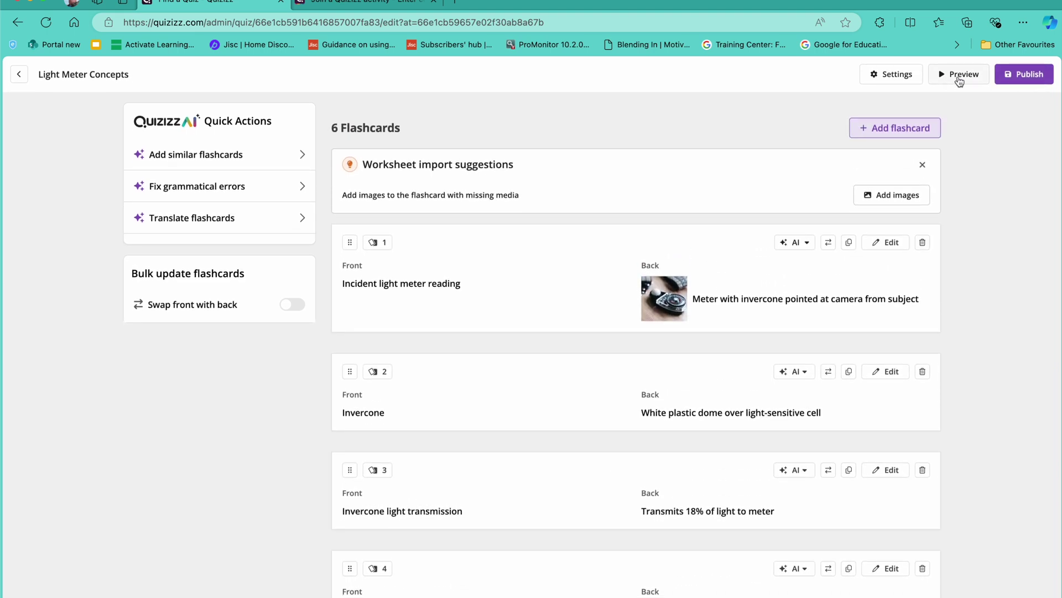
Step: Preview the set in the participant's view, flipping the first card both ways and paging through to the fifth card
{"action": "left_click", "coordinate": [966, 81]}
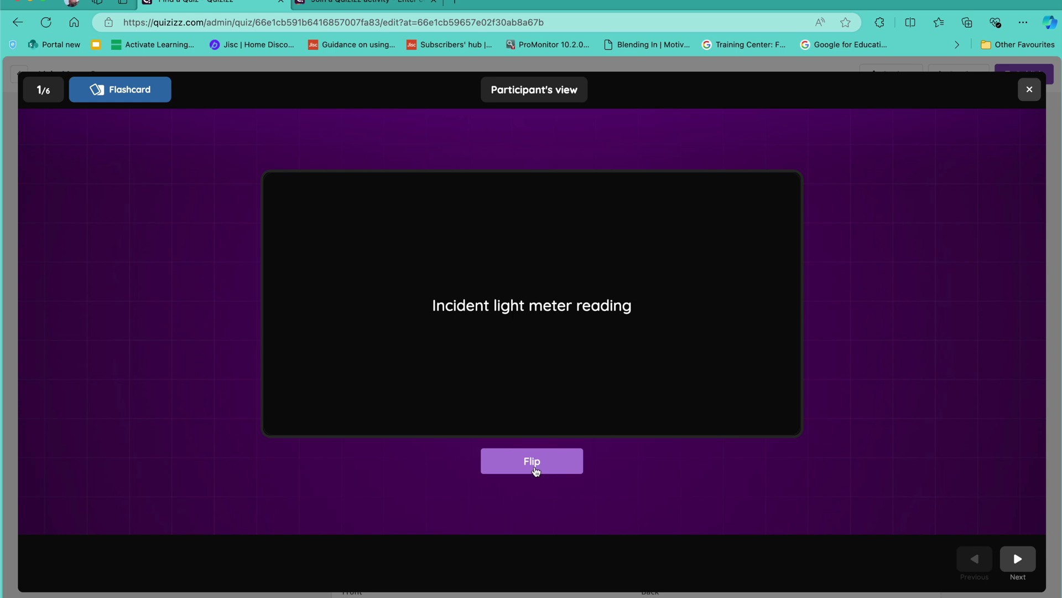
{"action": "left_click", "coordinate": [535, 471]}
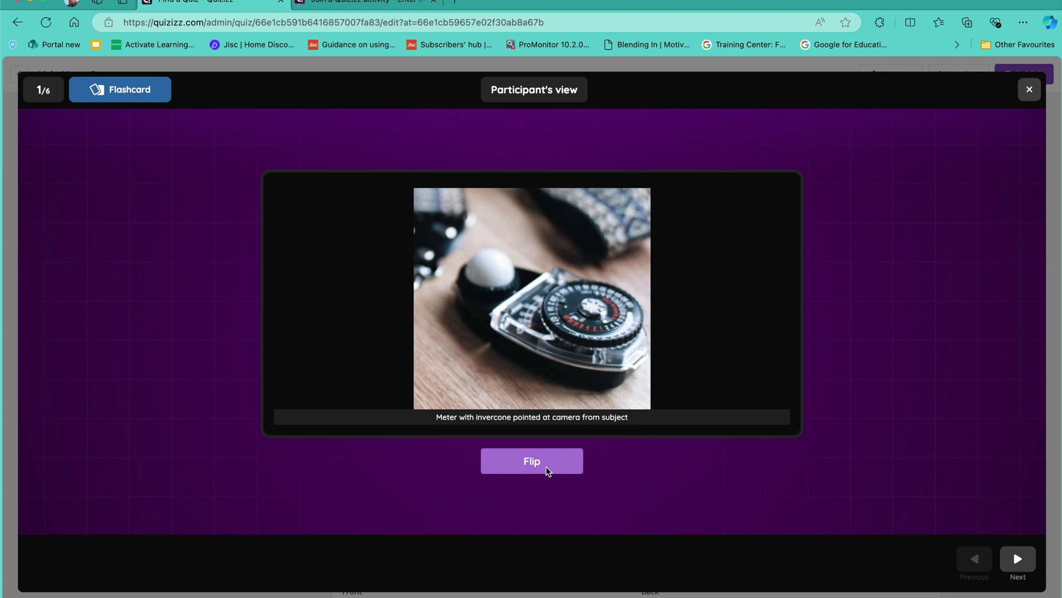
{"action": "left_click", "coordinate": [543, 467]}
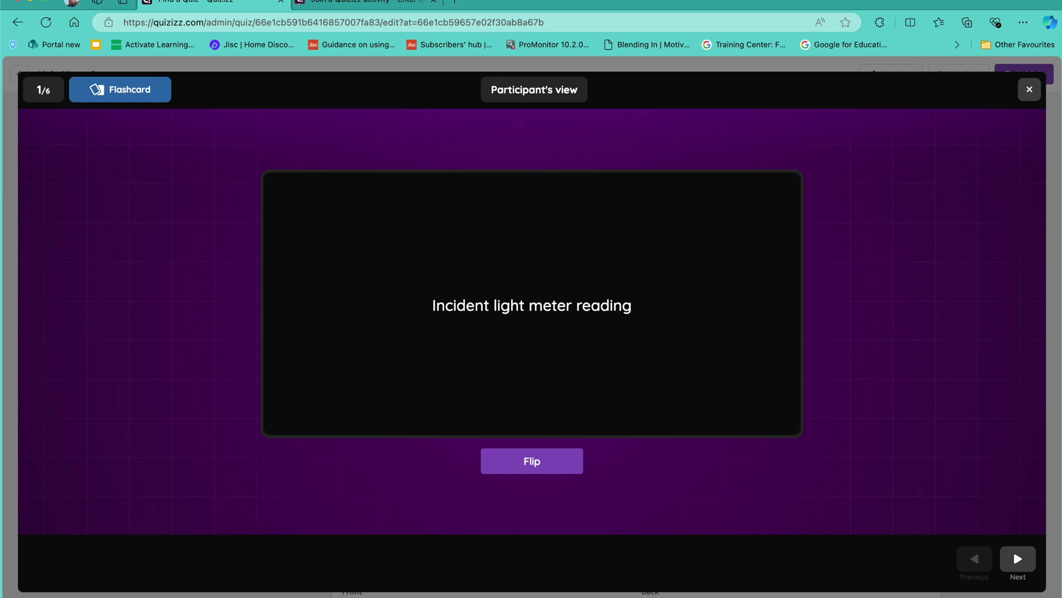
{"action": "left_click", "coordinate": [1027, 564]}
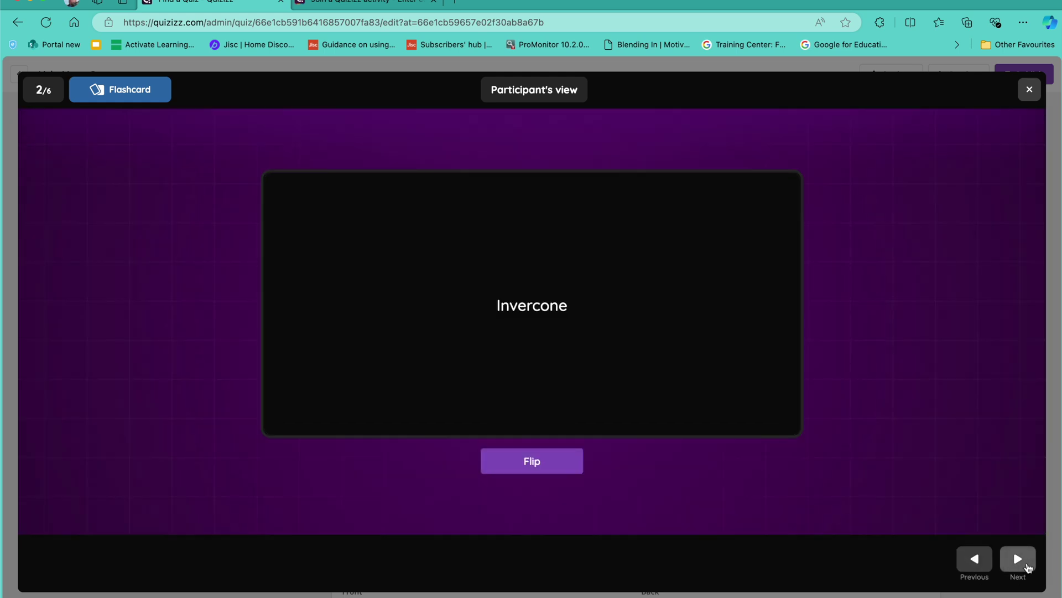
{"action": "left_click", "coordinate": [1028, 567]}
{"action": "left_click", "coordinate": [1028, 567]}
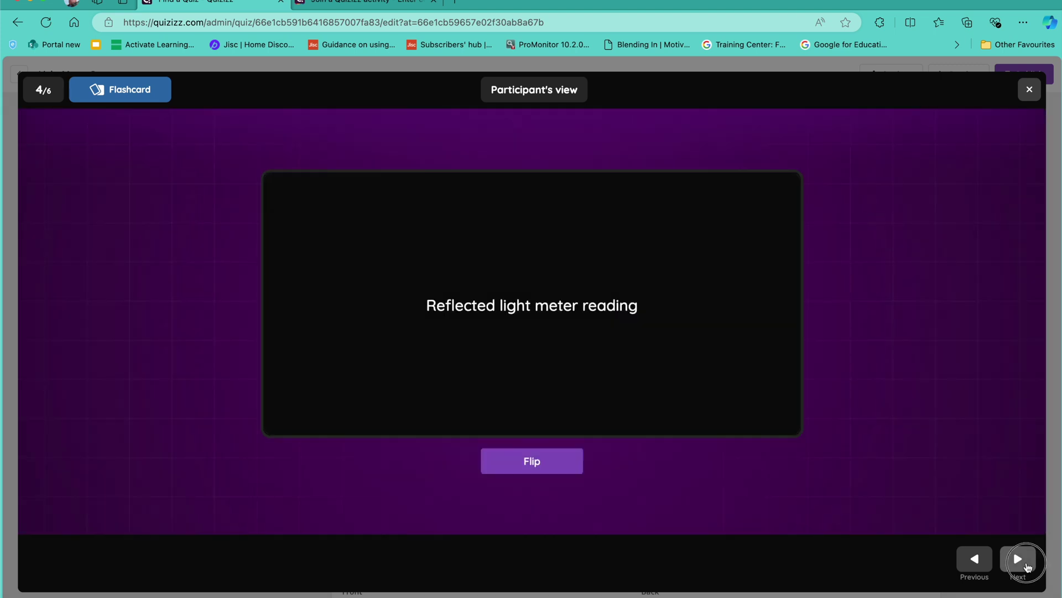
{"action": "left_click", "coordinate": [1028, 567]}
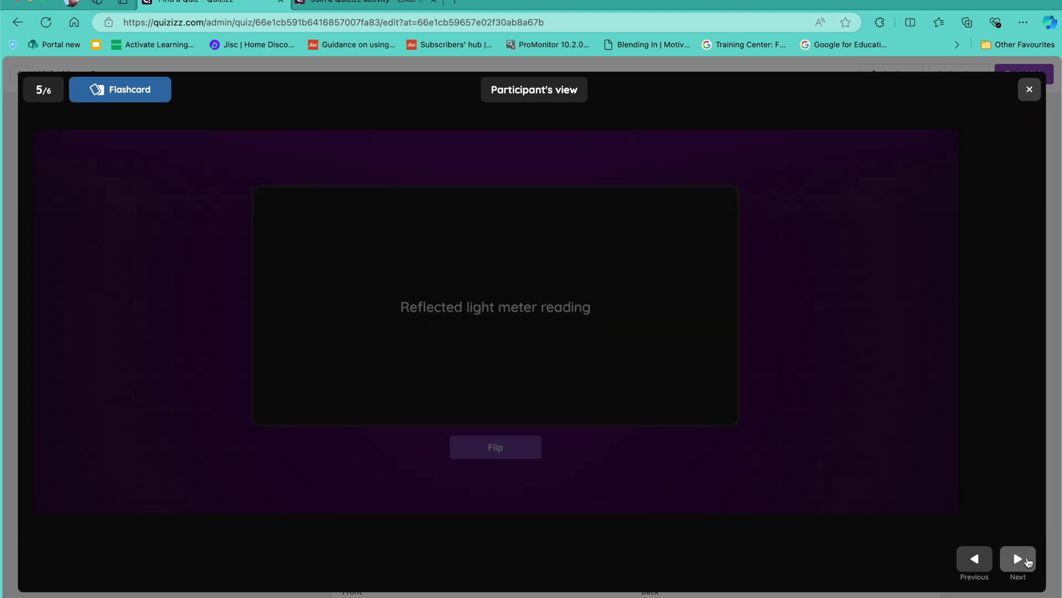
{"action": "left_click", "coordinate": [1031, 91]}
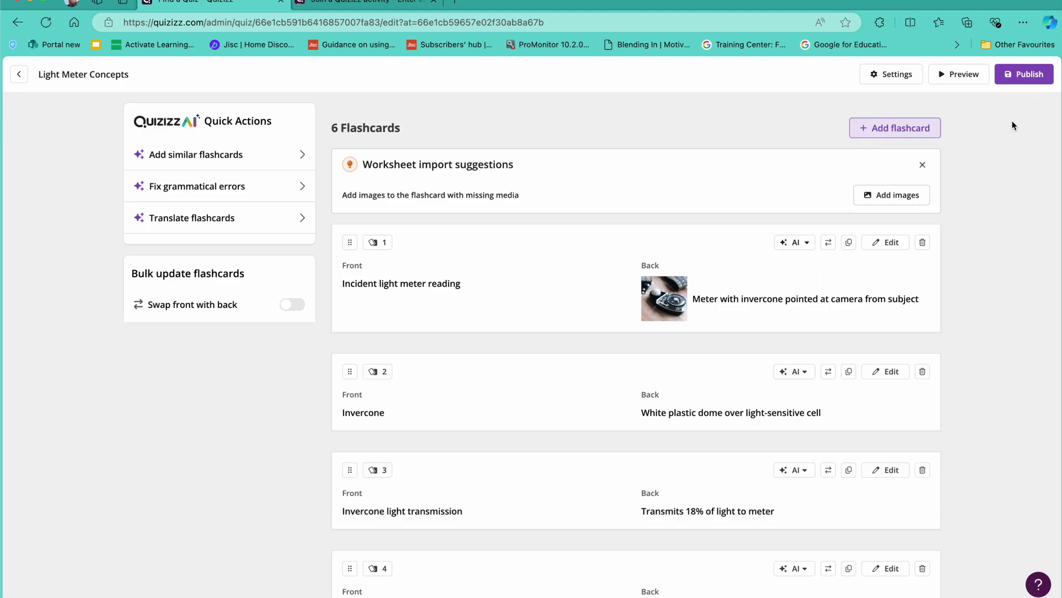
Step: Publish the Light Meter Concepts flashcard set and look over its published page
{"action": "left_click", "coordinate": [1028, 73]}
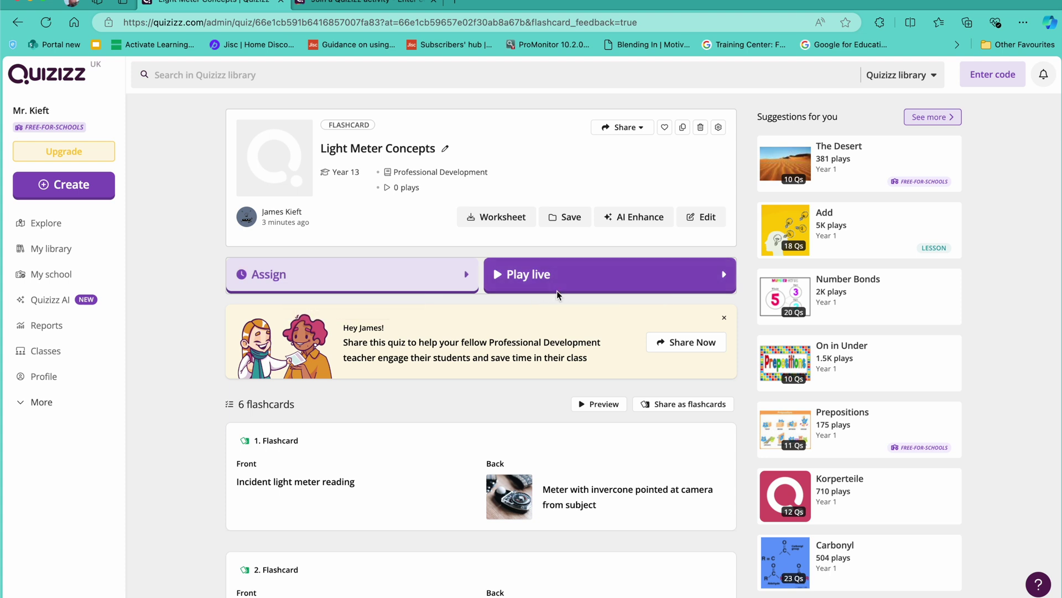
{"action": "scroll", "coordinate": [559, 292], "scroll_direction": "down", "scroll_amount": 2}
{"action": "scroll", "coordinate": [559, 290], "scroll_direction": "up", "scroll_amount": 2}
Step: Start a new AI-generated flashcard set based on the topic "Formative assessment strategies"
{"action": "left_click", "coordinate": [71, 188]}
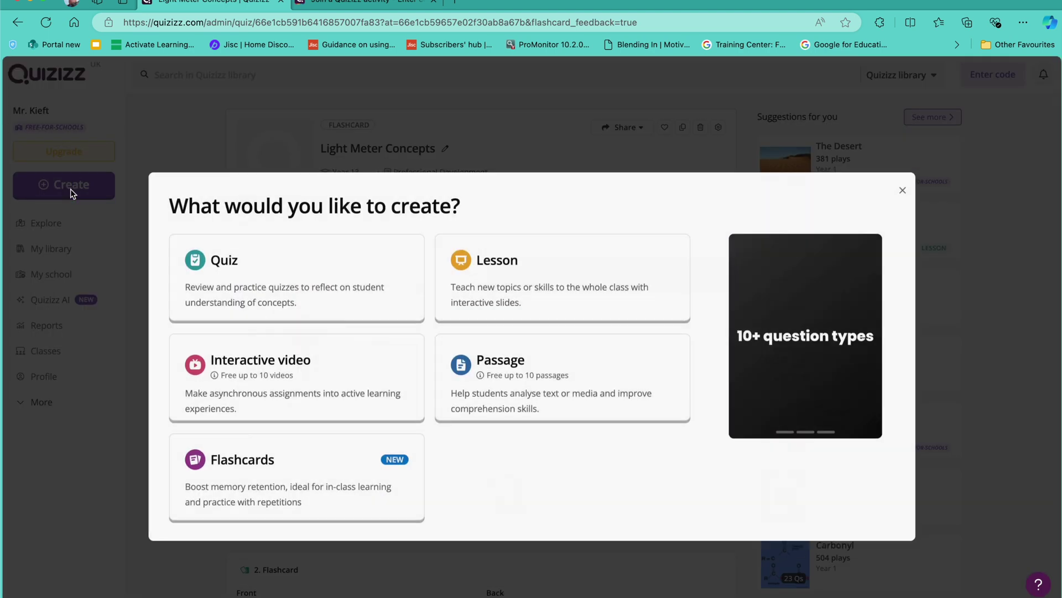
{"action": "left_click", "coordinate": [288, 465]}
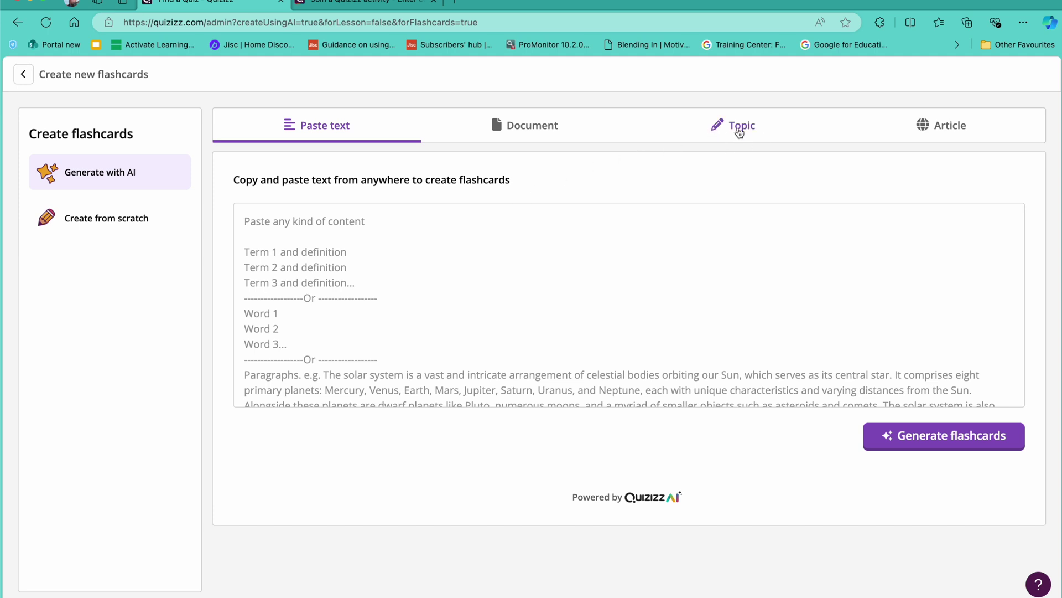
{"action": "left_click", "coordinate": [740, 131]}
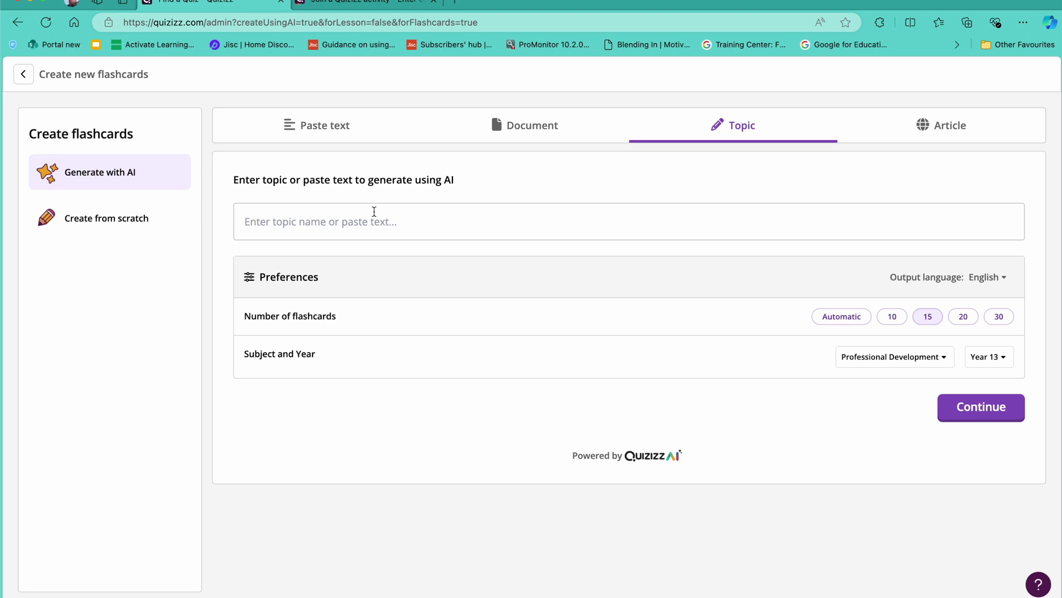
{"action": "left_click", "coordinate": [315, 229]}
{"action": "type", "text": "Formative assessment strategies"}
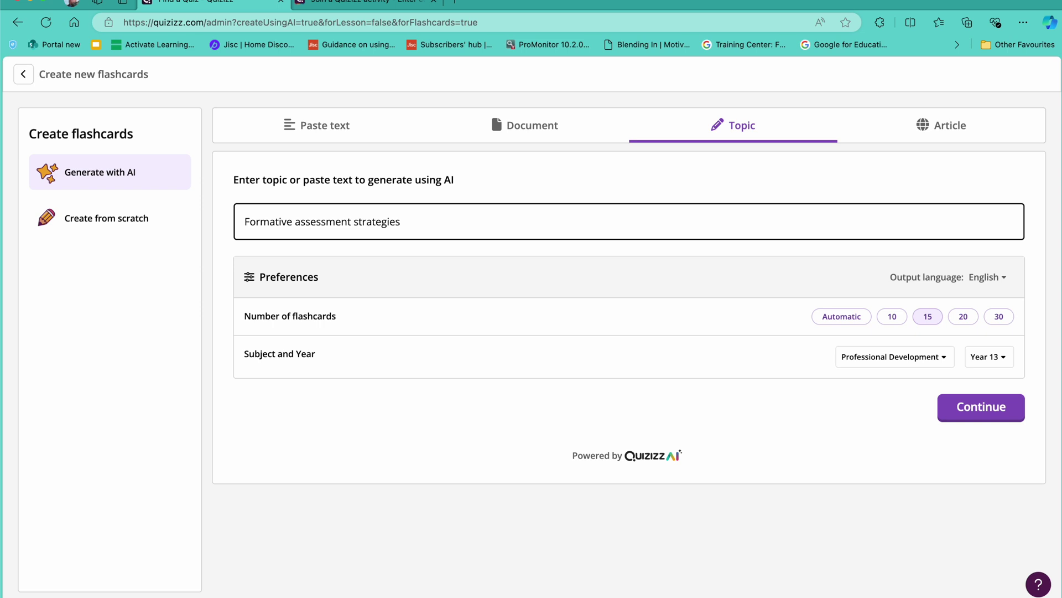
Step: Set the number of flashcards to Automatic, keep Year 13, and continue to the subtopic selection
{"action": "left_click", "coordinate": [841, 316]}
{"action": "left_click", "coordinate": [1012, 360]}
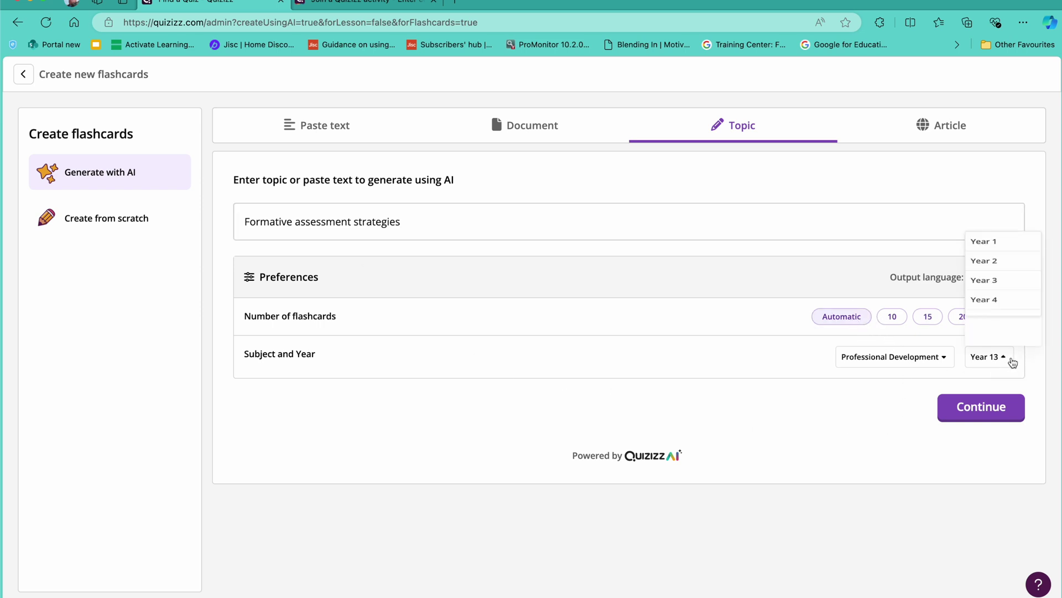
{"action": "scroll", "coordinate": [999, 335], "scroll_direction": "down", "scroll_amount": 5}
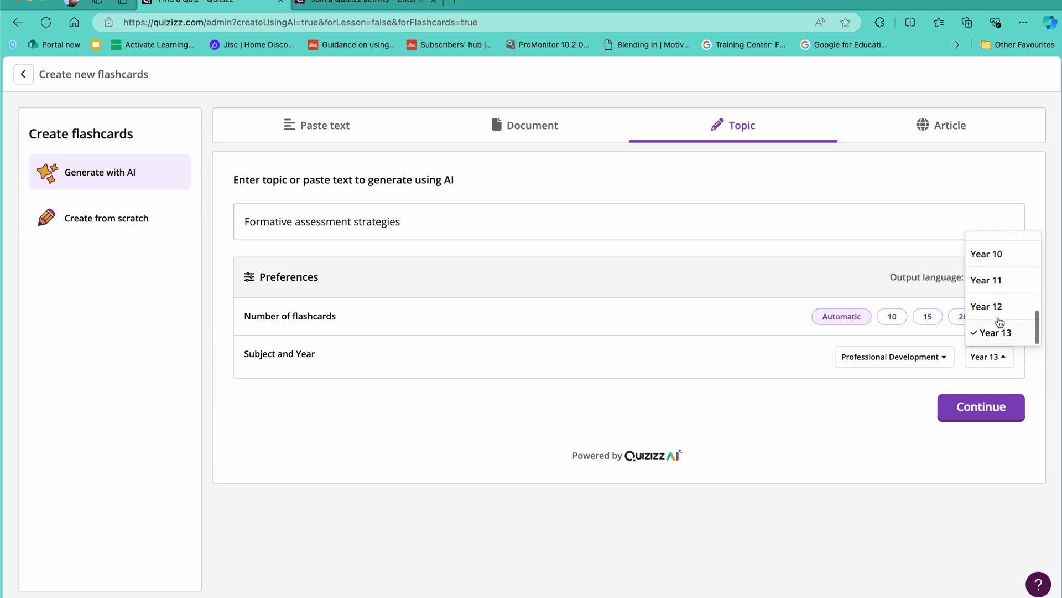
{"action": "left_click", "coordinate": [984, 419]}
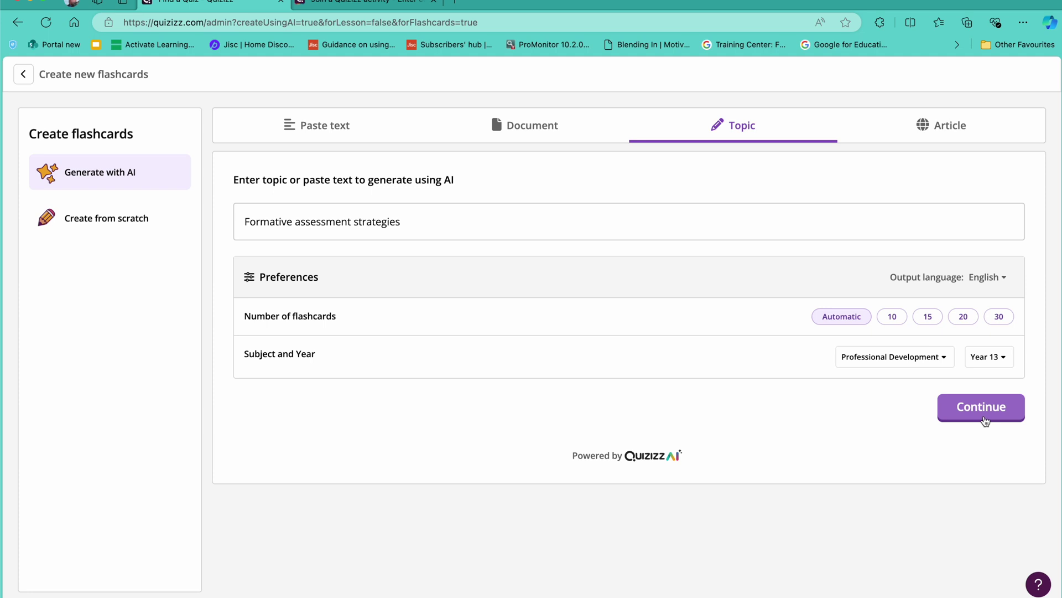
{"action": "left_click", "coordinate": [985, 419]}
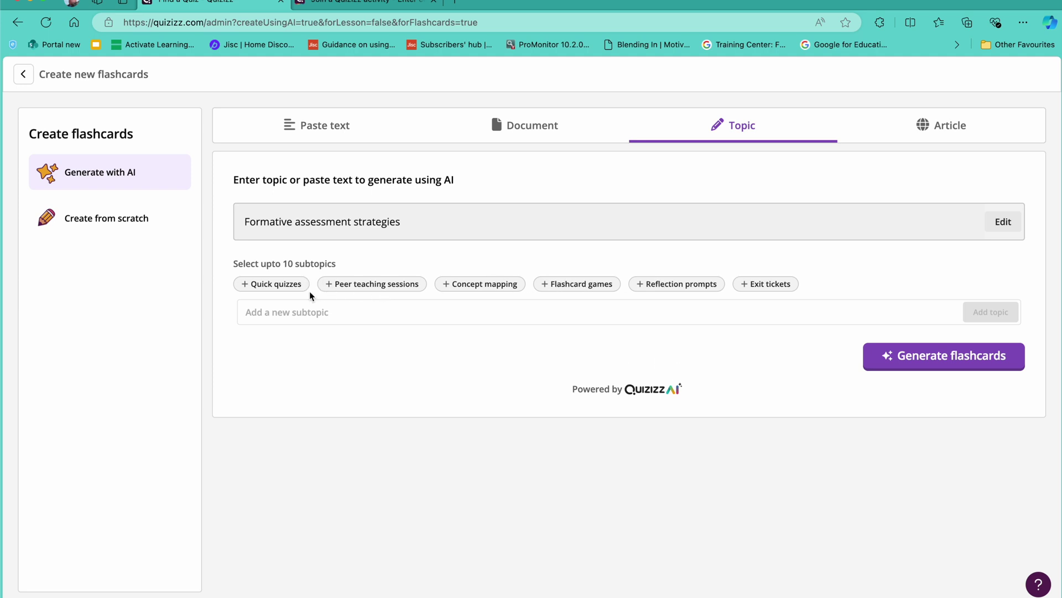
Step: Generate the flashcards with the subtopics Quick quizzes, Exit tickets, Concept mapping and Flashcard games
{"action": "left_click", "coordinate": [285, 290]}
{"action": "left_click", "coordinate": [764, 289]}
{"action": "left_click", "coordinate": [482, 287]}
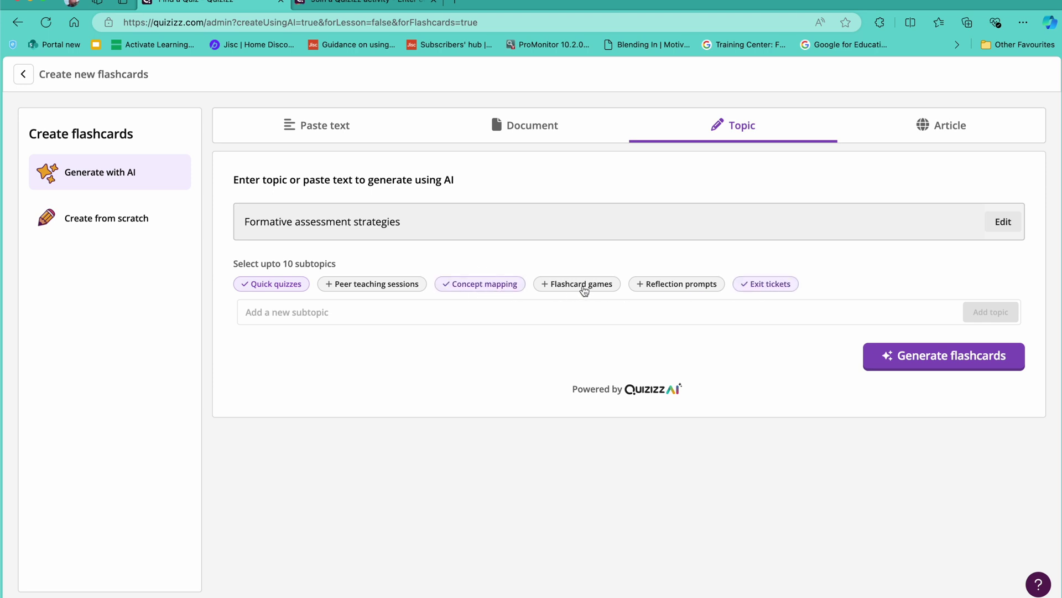
{"action": "left_click", "coordinate": [570, 285]}
{"action": "left_click", "coordinate": [976, 369]}
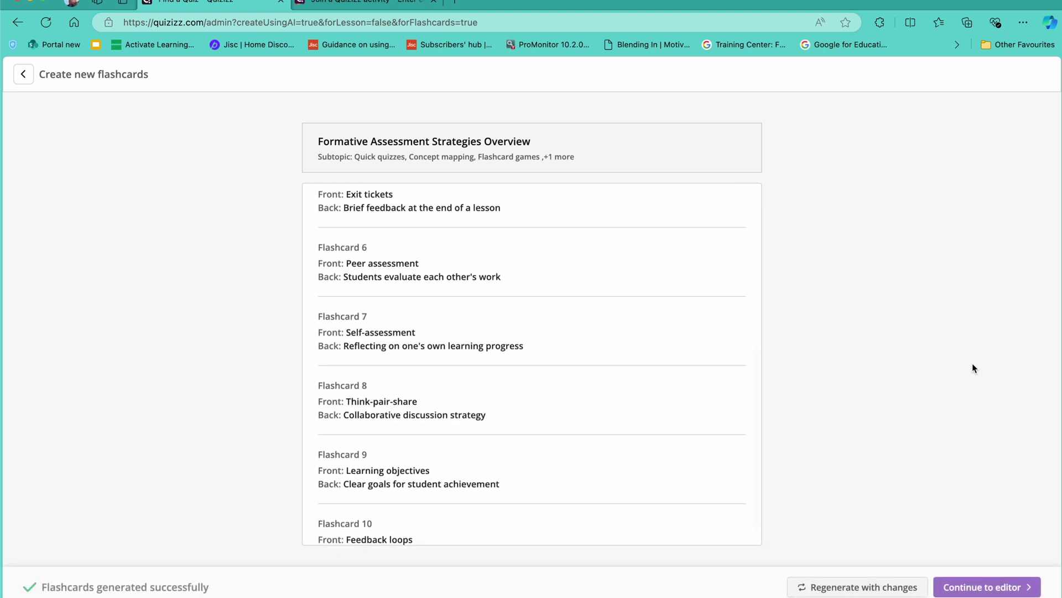
Step: Open the generated formative assessment flashcards in the editor and look over the cards
{"action": "left_click", "coordinate": [1012, 586]}
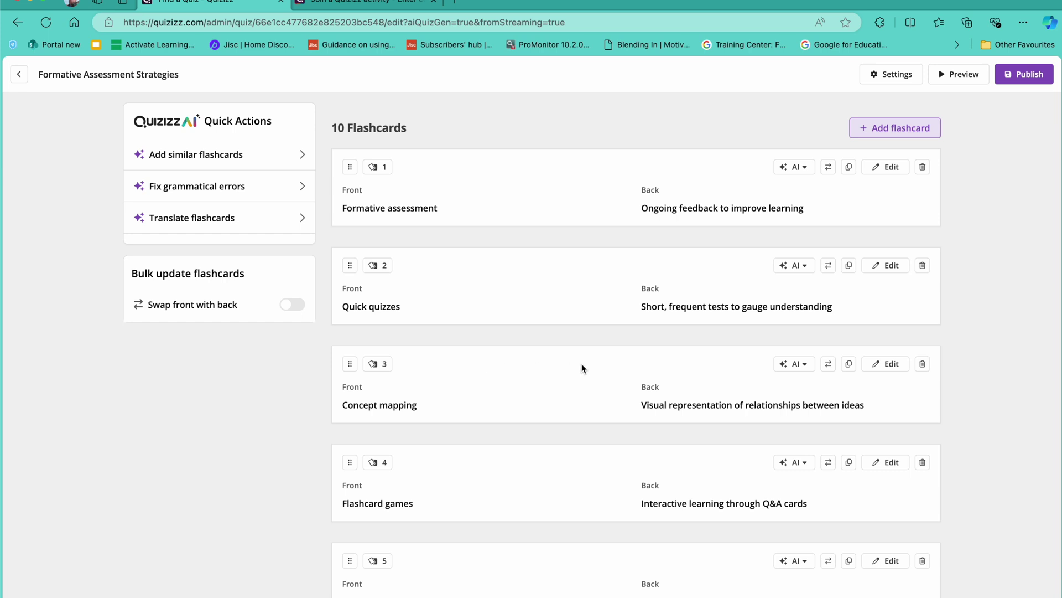
{"action": "scroll", "coordinate": [597, 369], "scroll_direction": "down", "scroll_amount": 1}
{"action": "scroll", "coordinate": [597, 367], "scroll_direction": "up", "scroll_amount": 1}
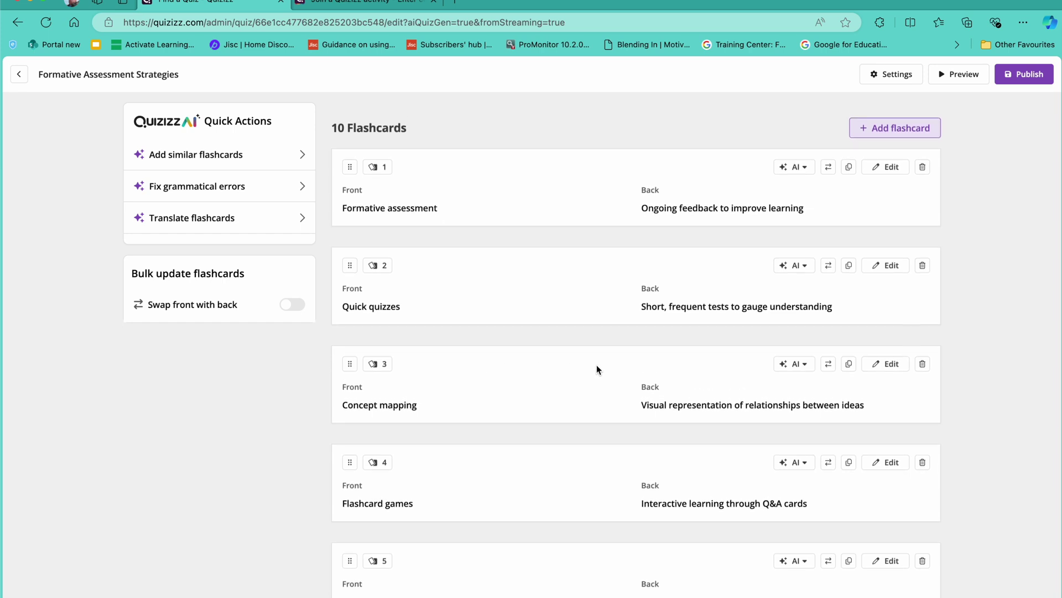